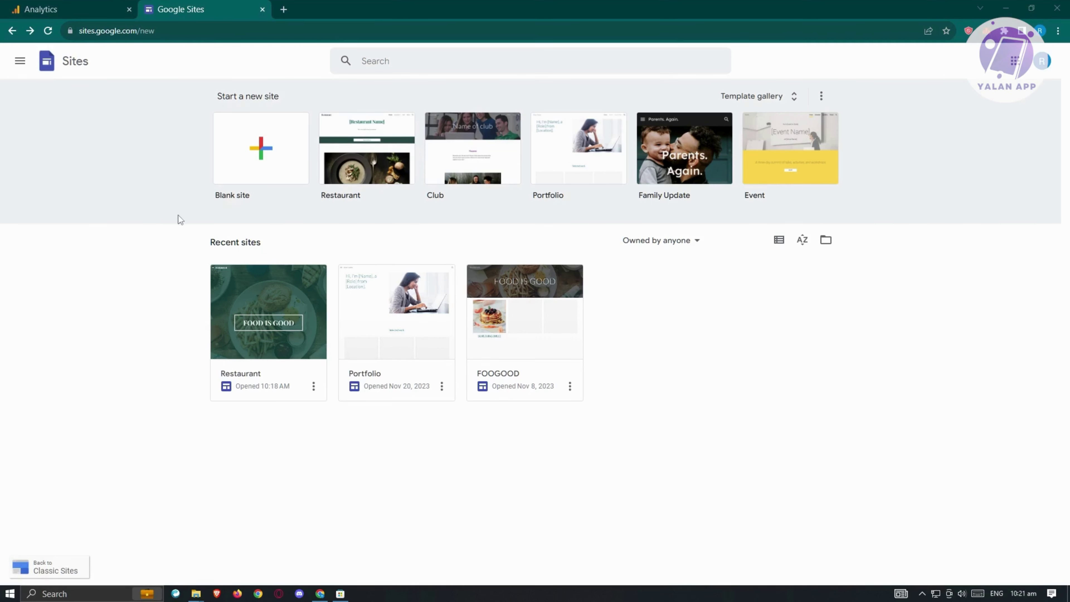
# On the Google Analytics welcome page, choose Start measuring to open the Create an account page
pyautogui.click(88, 6)
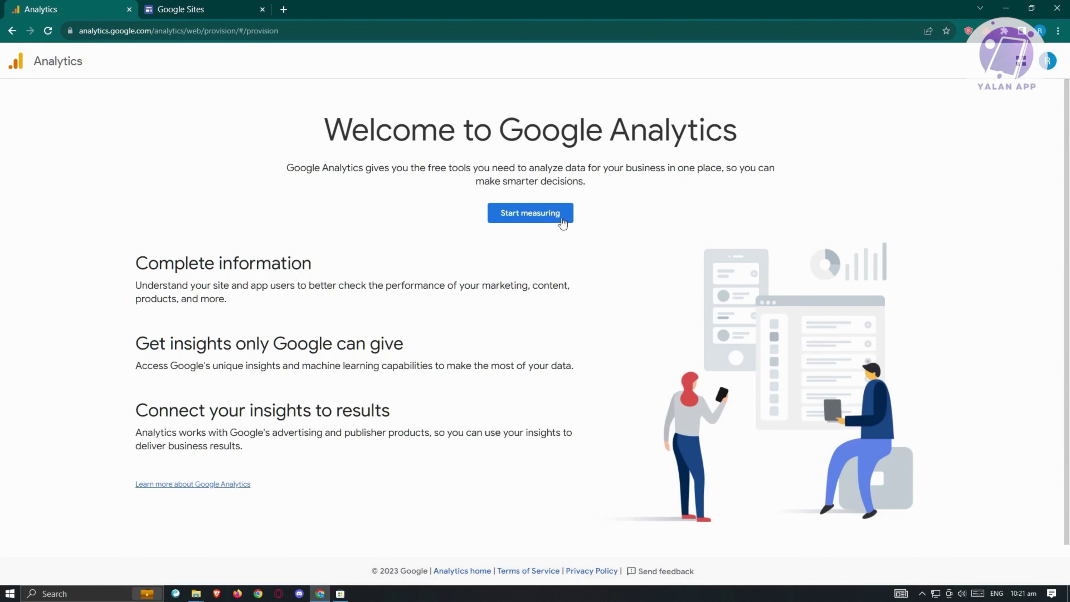
pyautogui.click(546, 215)
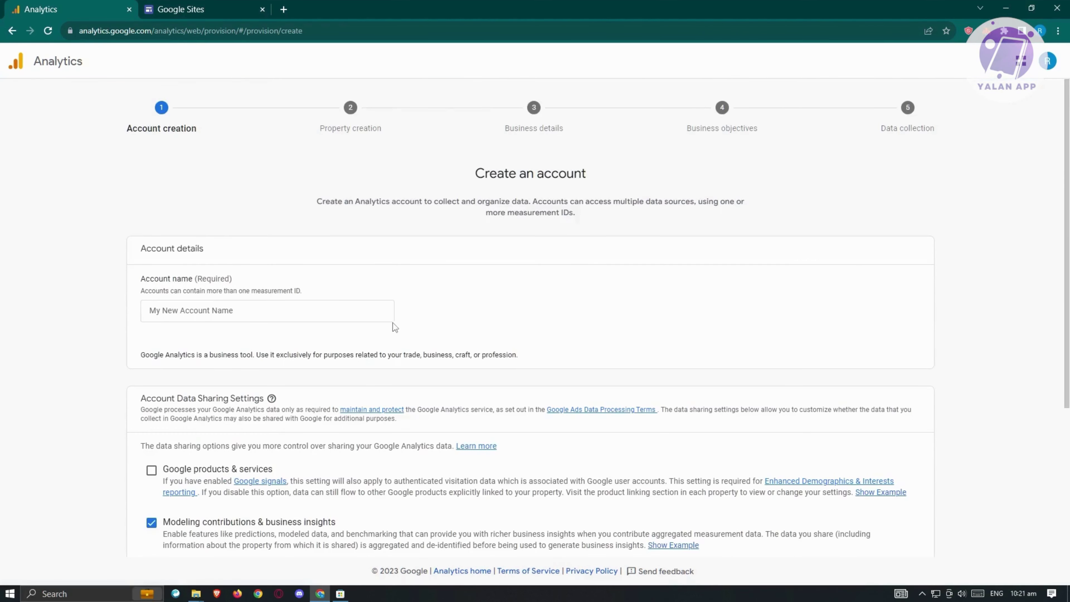
pyautogui.scroll(-3, 490, 316)
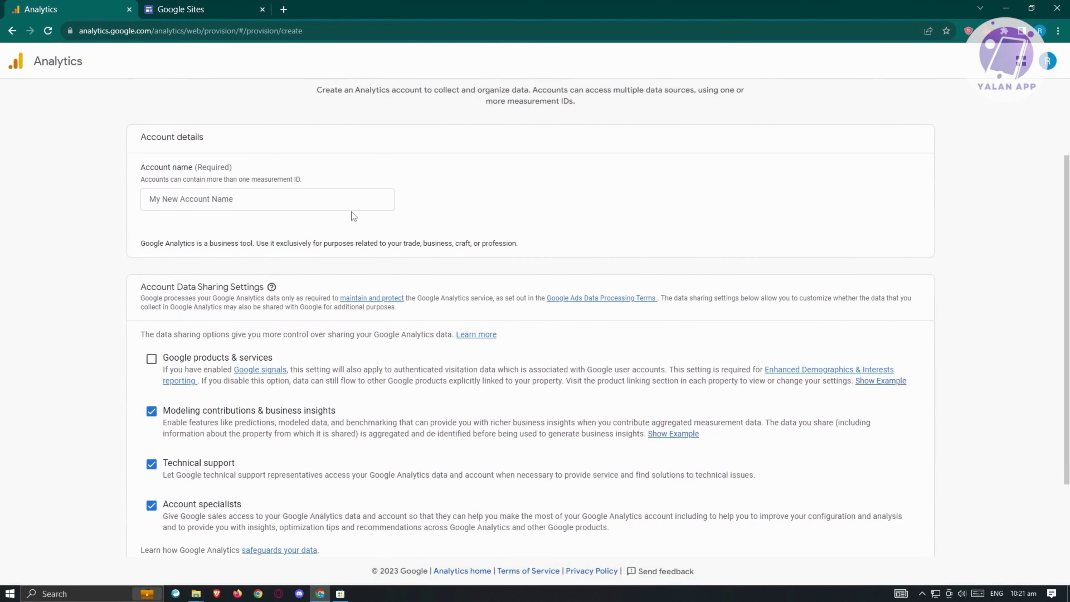
pyautogui.click(227, 199)
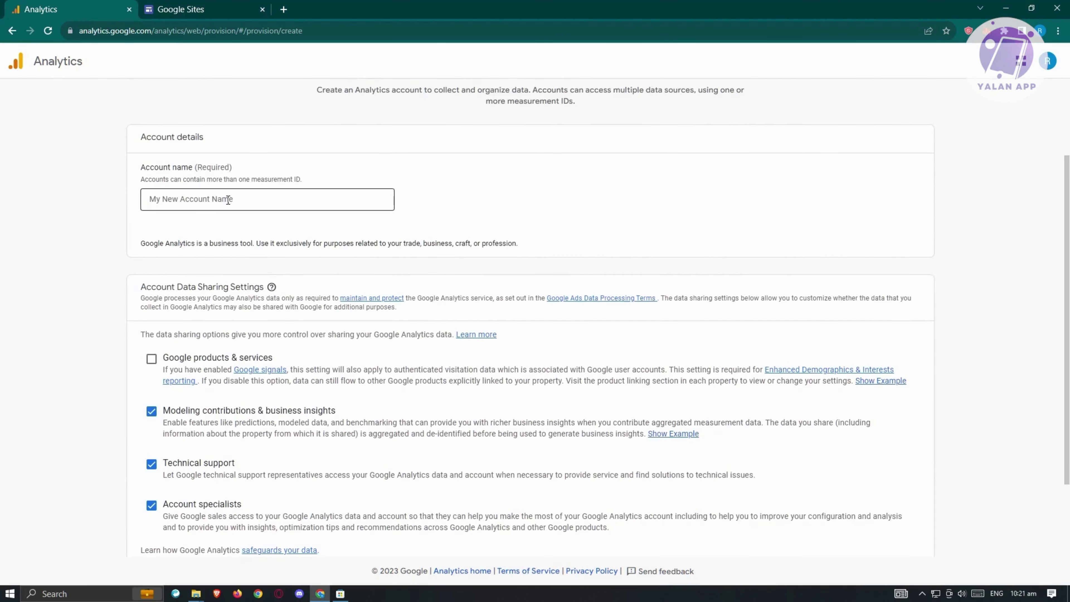
pyautogui.click(228, 200)
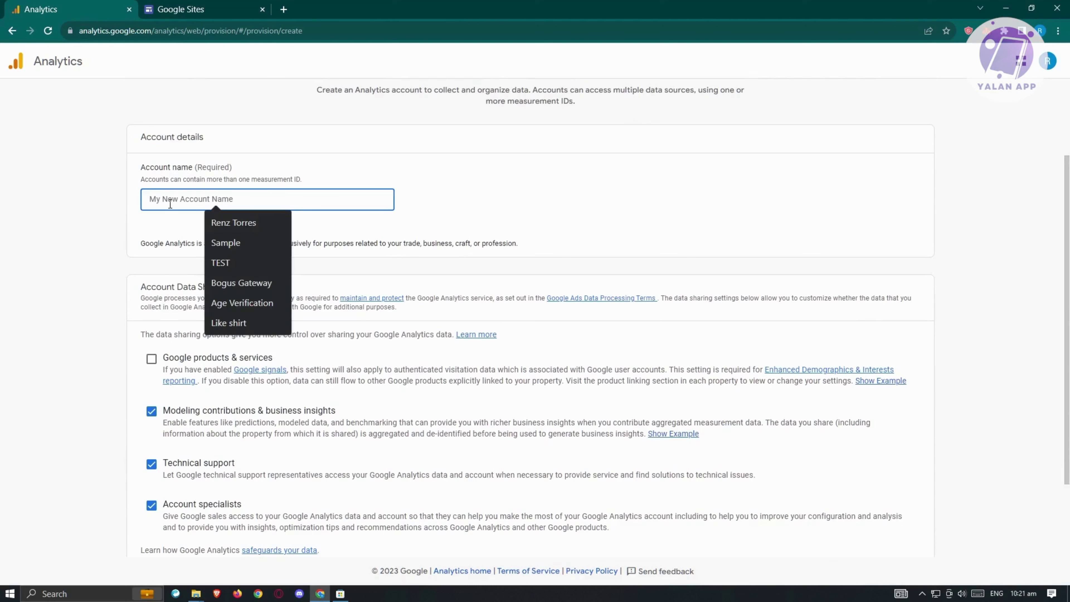
pyautogui.write('renzt2153')
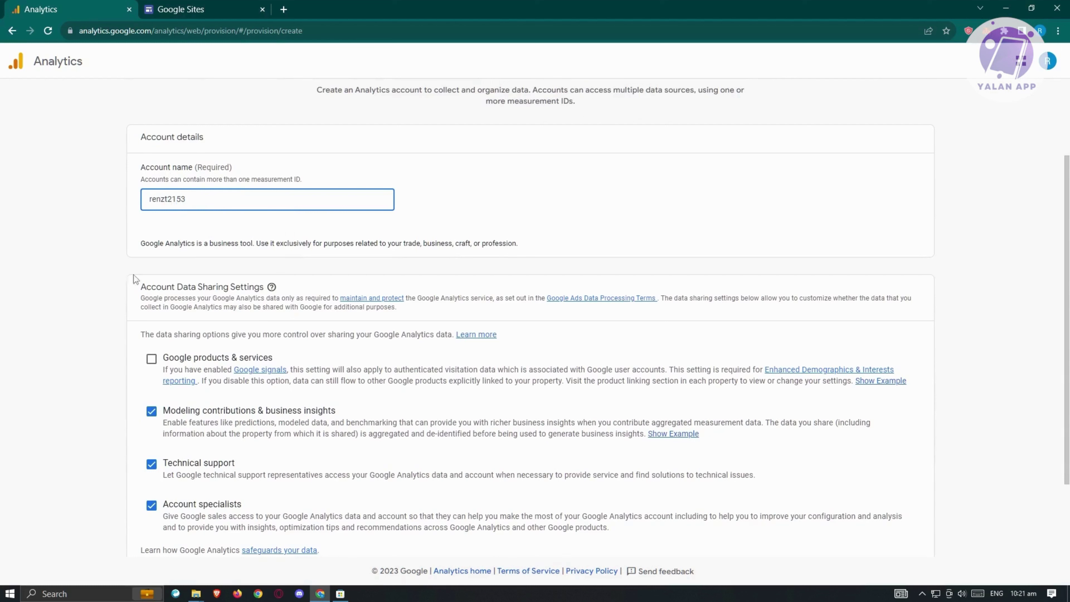
pyautogui.click(100, 340)
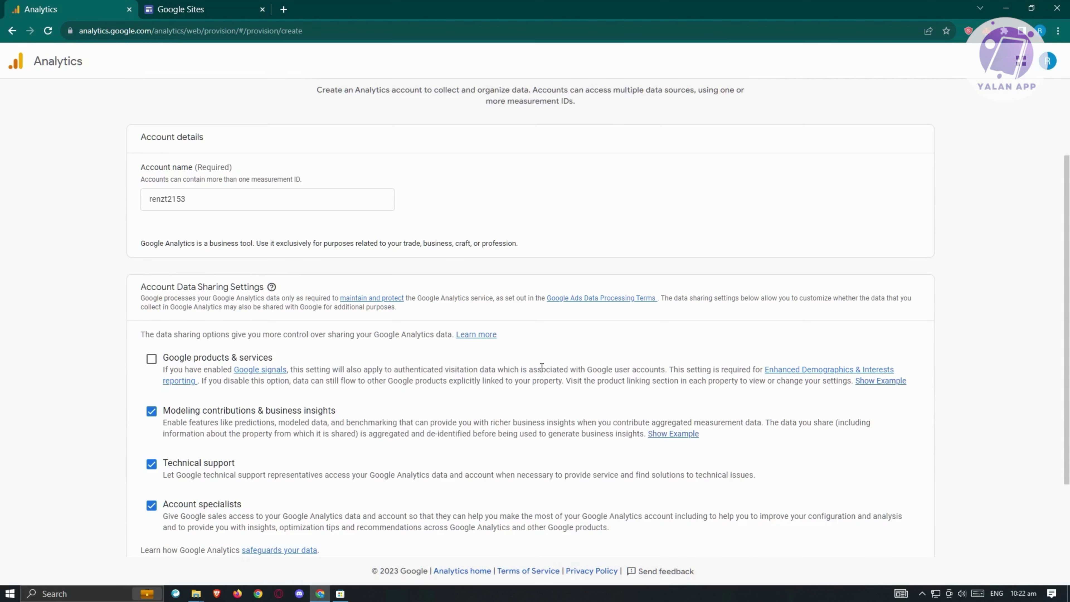
pyautogui.click(154, 362)
pyautogui.scroll(-3, 394, 433)
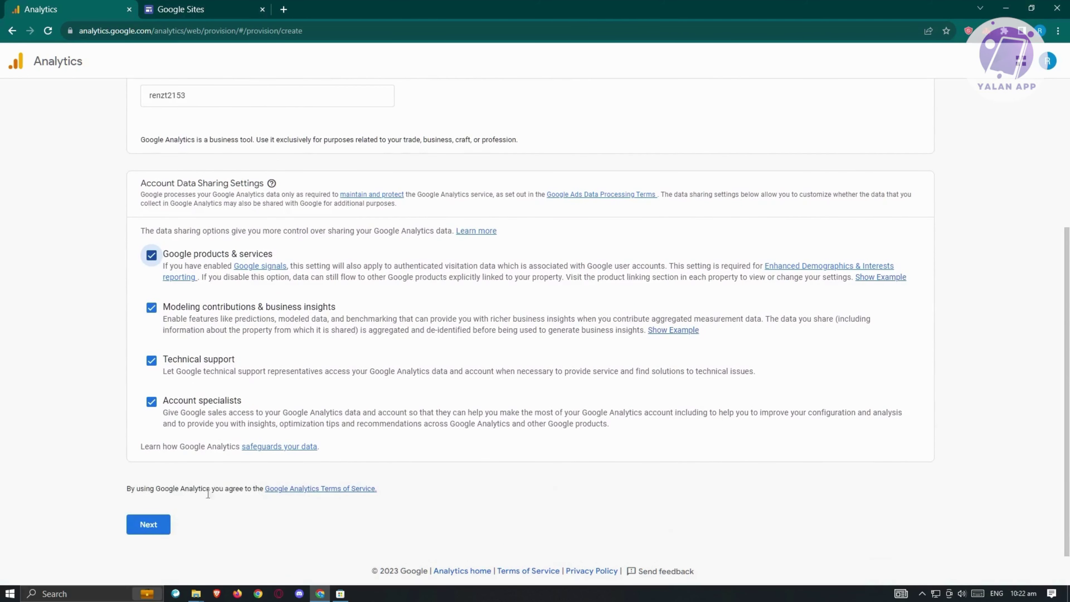
pyautogui.click(156, 524)
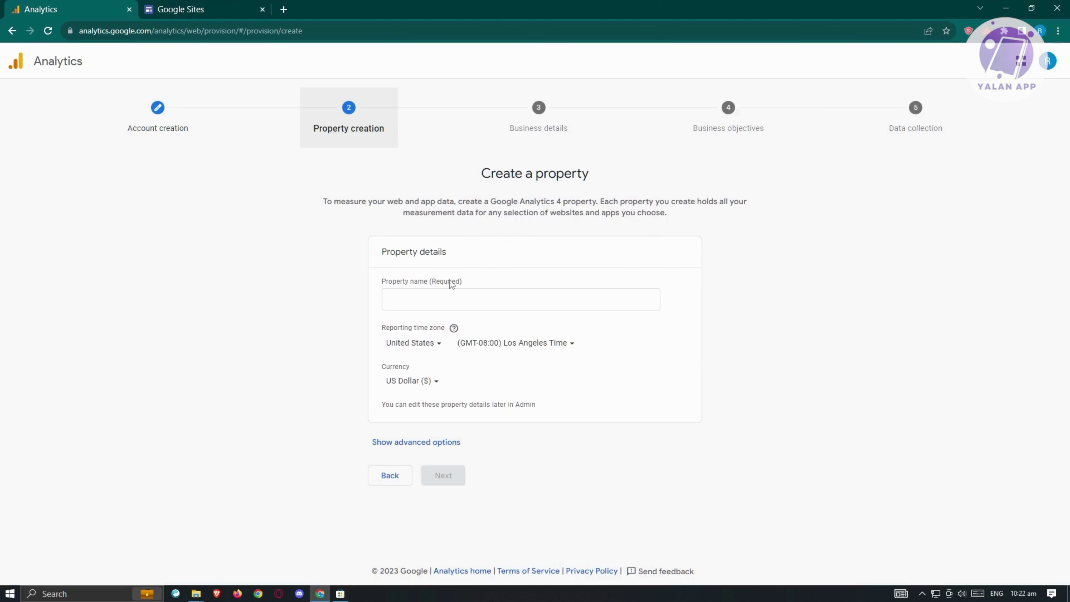
# Name the property renzt with reporting time zone Australia, (GMT+10:00) Brisbane Time
pyautogui.click(431, 296)
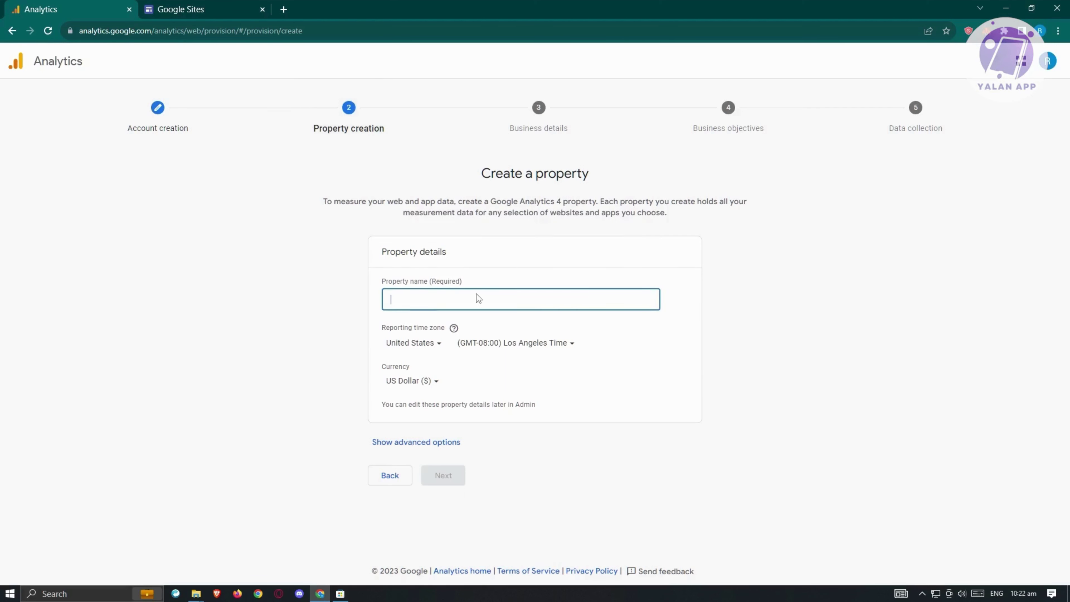
pyautogui.write('renzt')
pyautogui.click(847, 332)
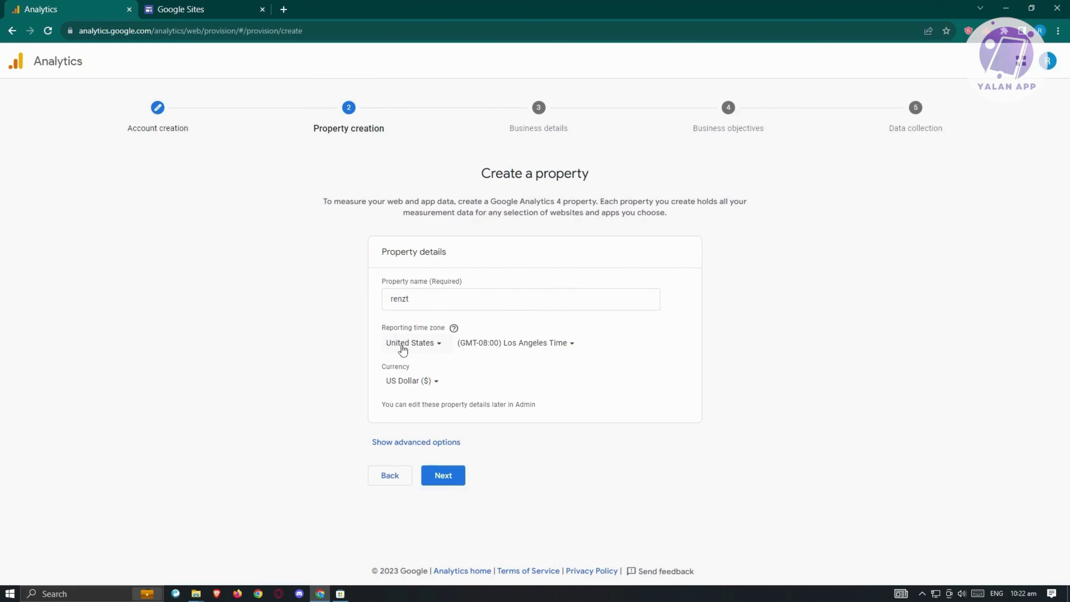
pyautogui.click(437, 349)
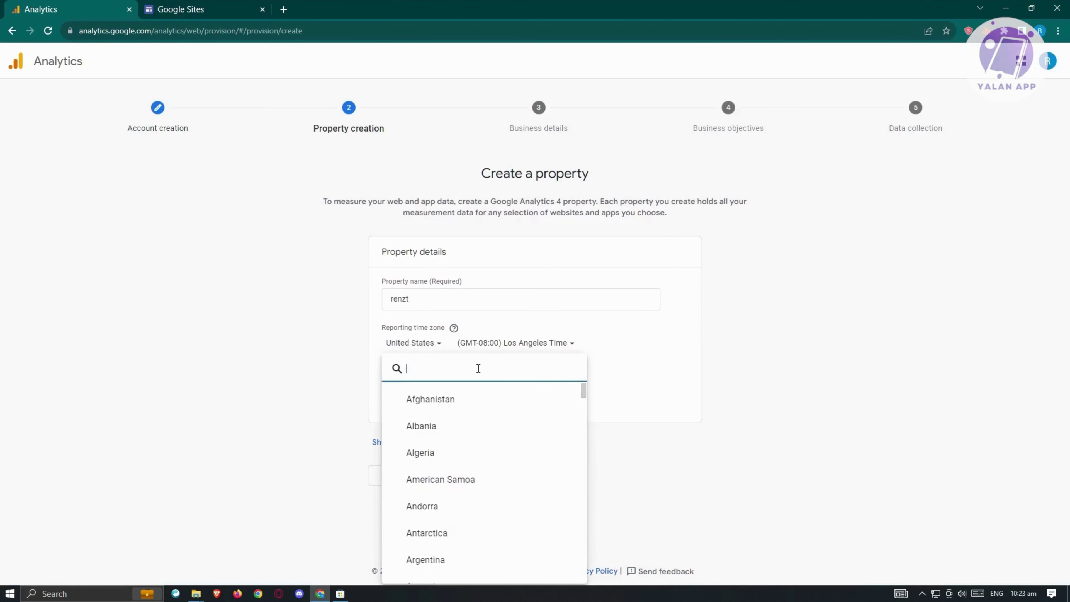
pyautogui.write('austra')
pyautogui.click(448, 404)
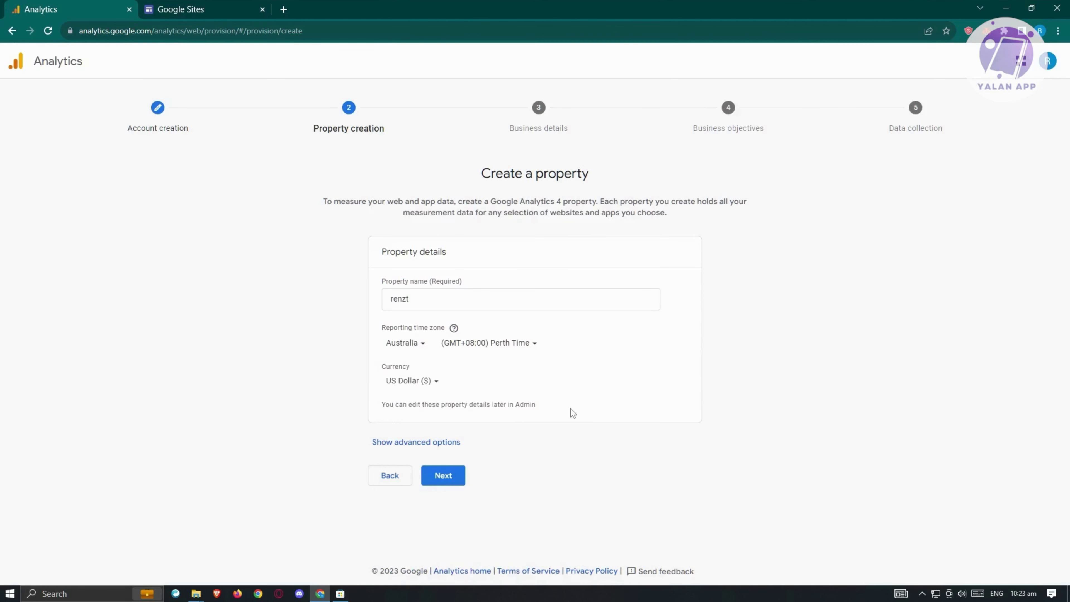
pyautogui.click(523, 351)
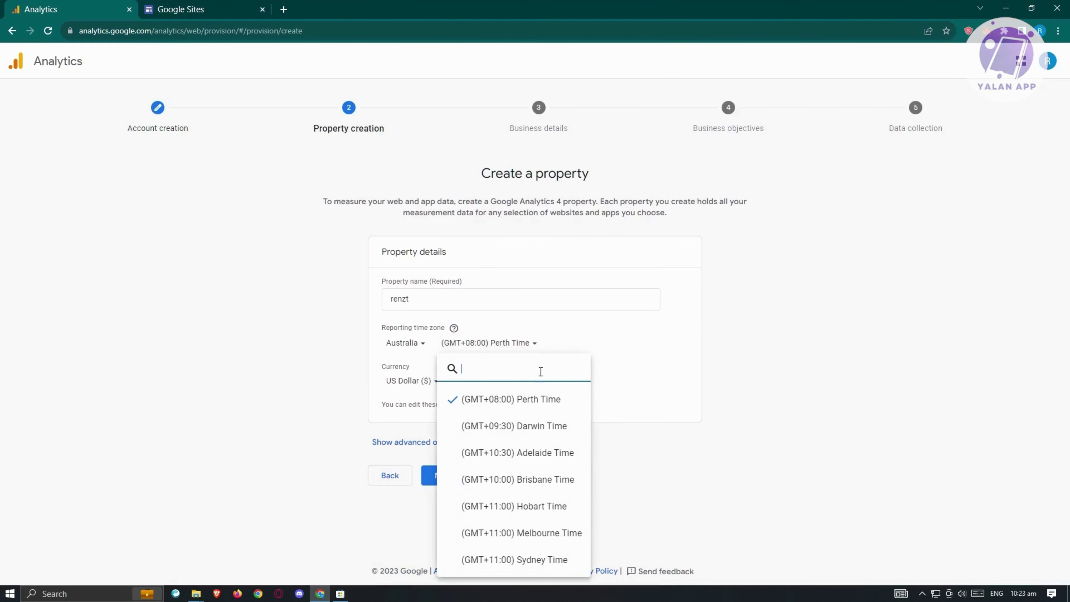
pyautogui.click(533, 481)
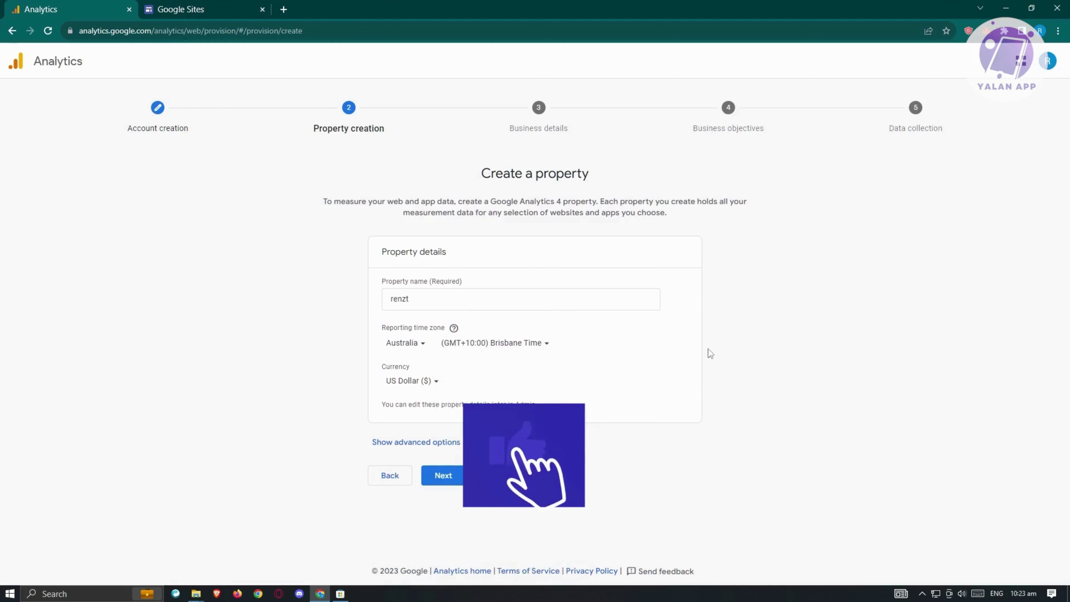
# Set the property currency to Australian Dollar and show the advanced options
pyautogui.click(432, 381)
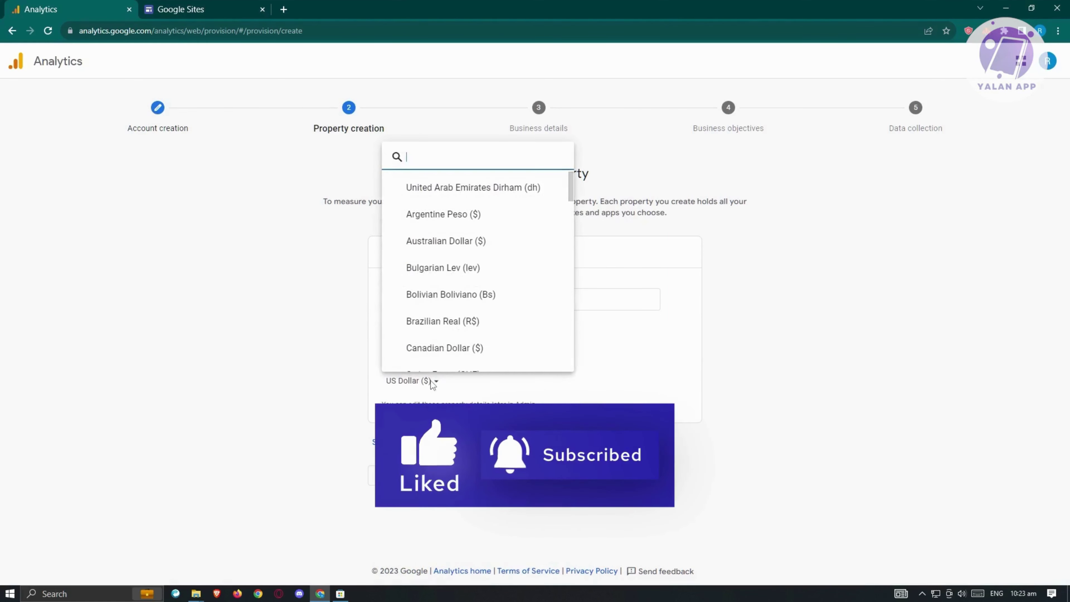
pyautogui.click(453, 242)
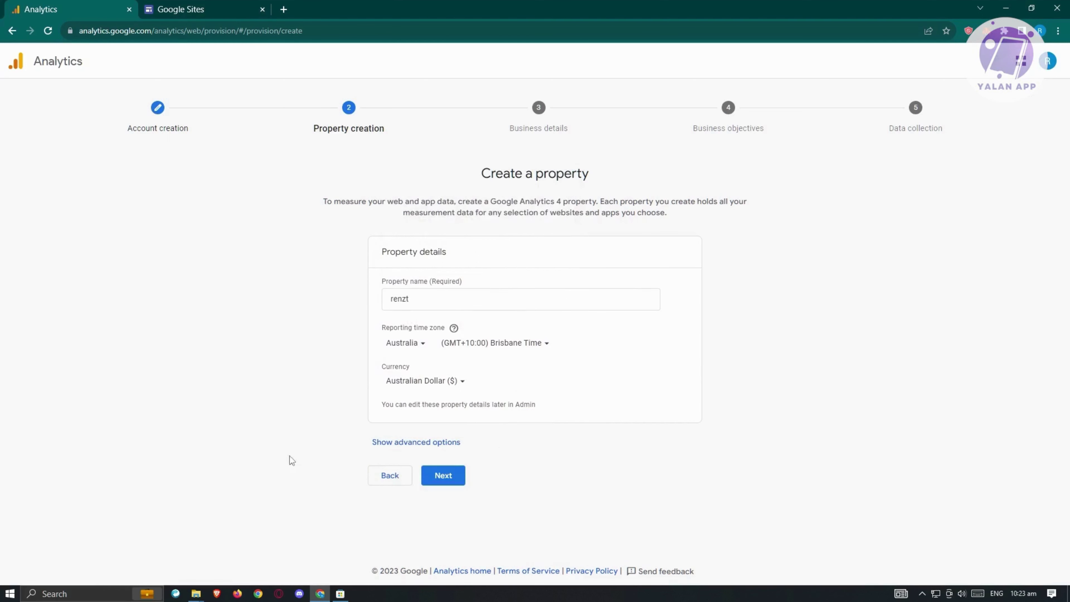
pyautogui.click(401, 443)
pyautogui.scroll(-1, 313, 447)
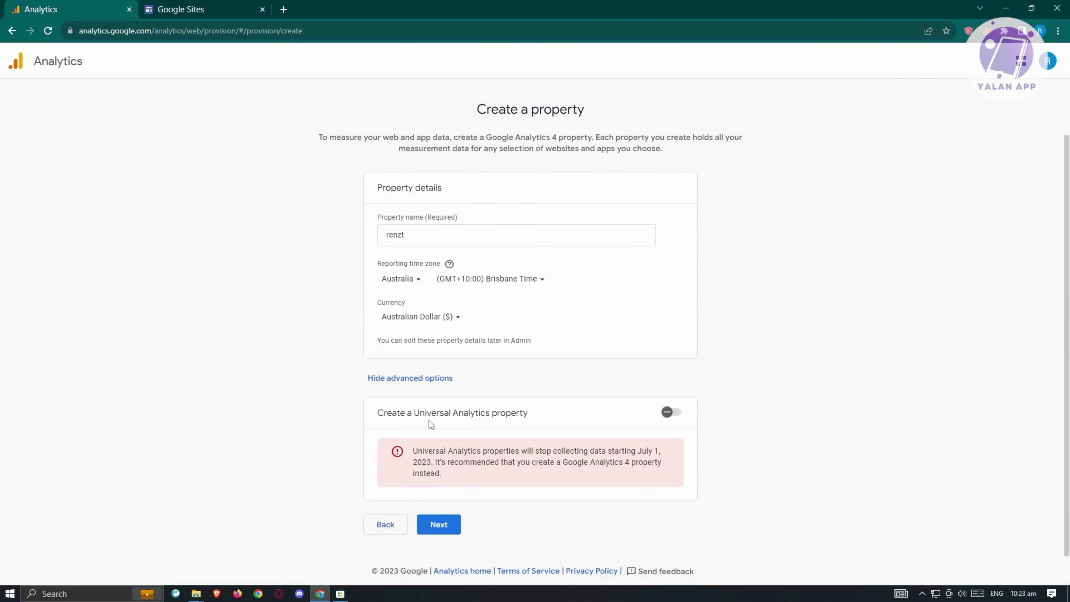
# Describe the business as a Small company in the Computers & Electronics industry
pyautogui.click(438, 525)
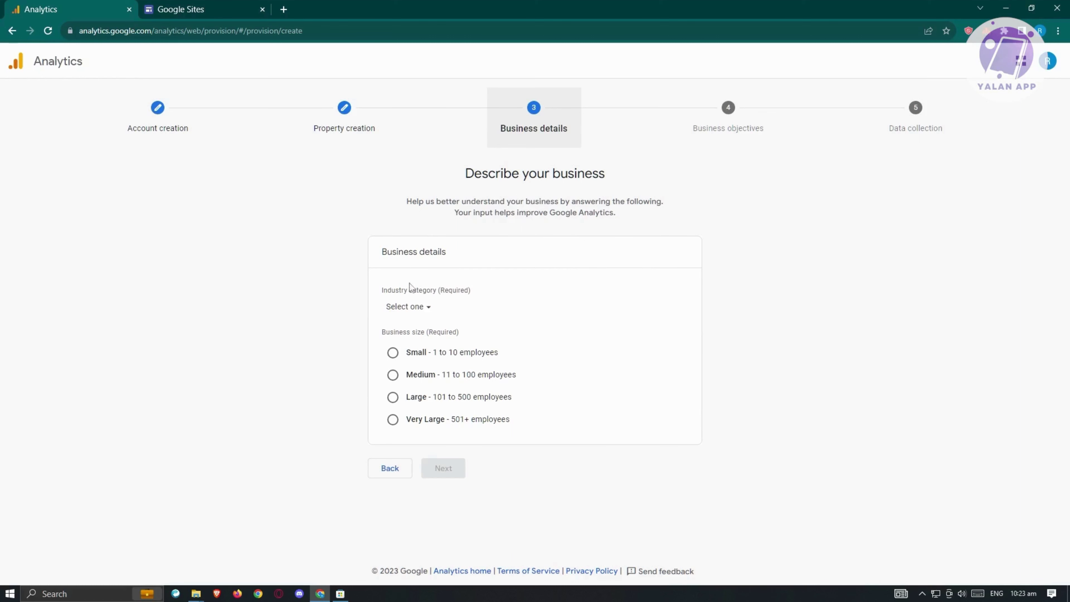
pyautogui.click(427, 311)
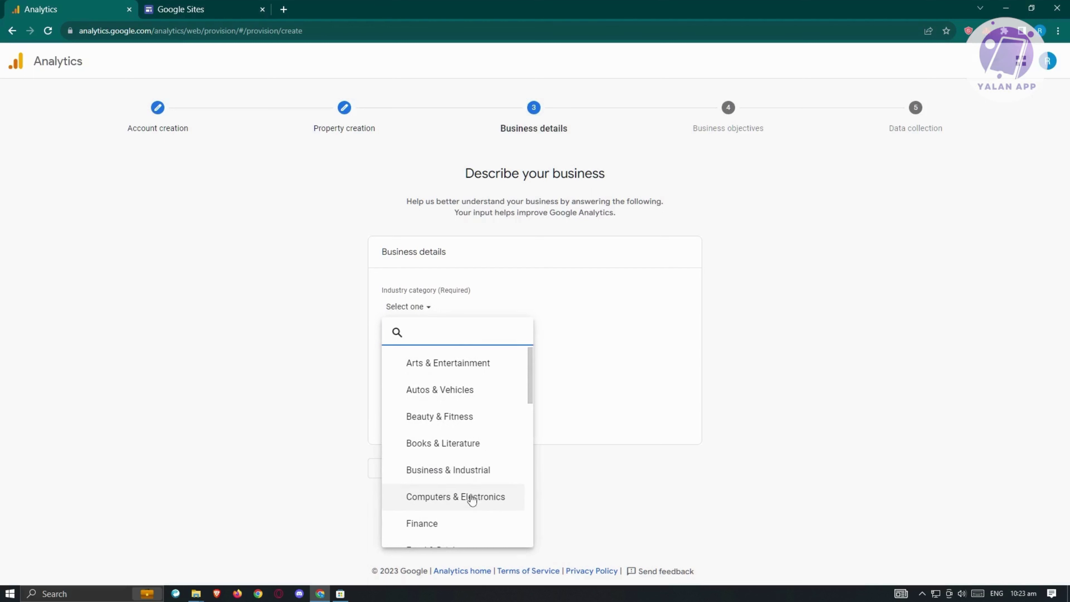
pyautogui.click(471, 497)
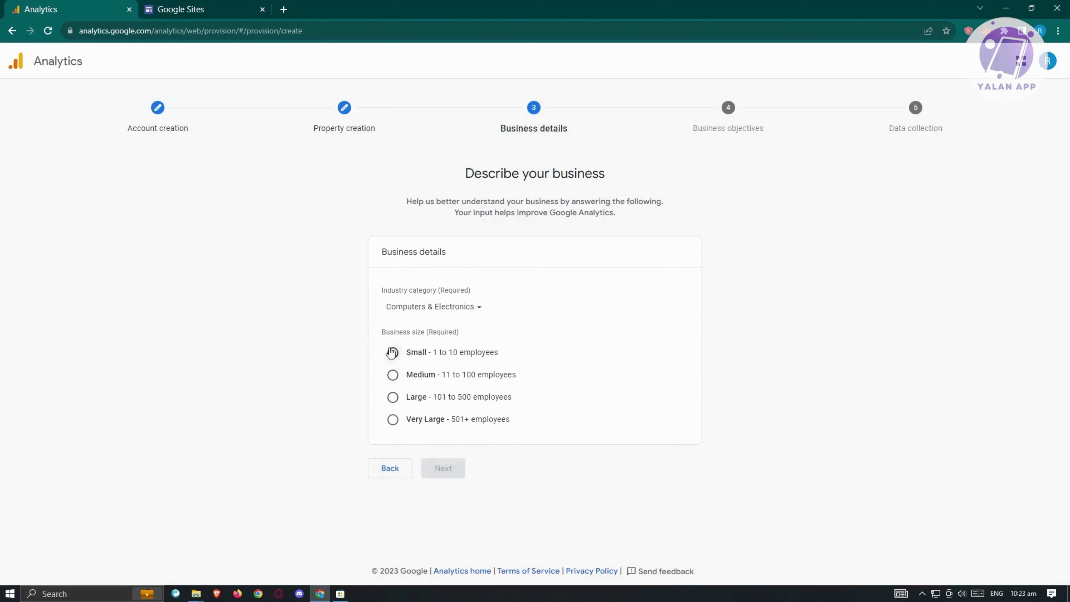
pyautogui.click(404, 356)
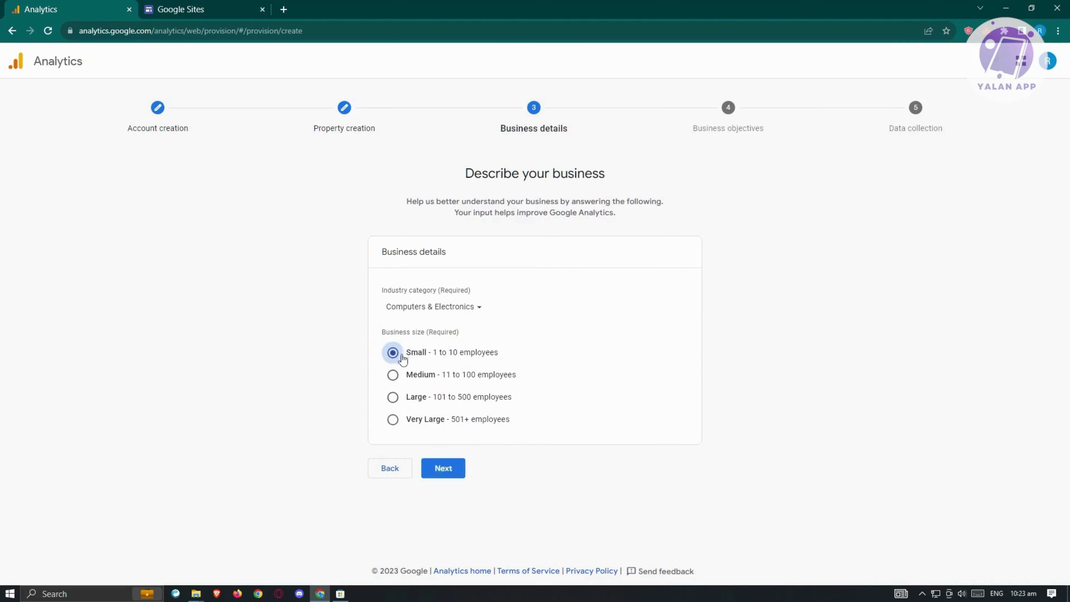
# Choose Generate leads and Raise brand awareness as objectives and create the account
pyautogui.click(458, 472)
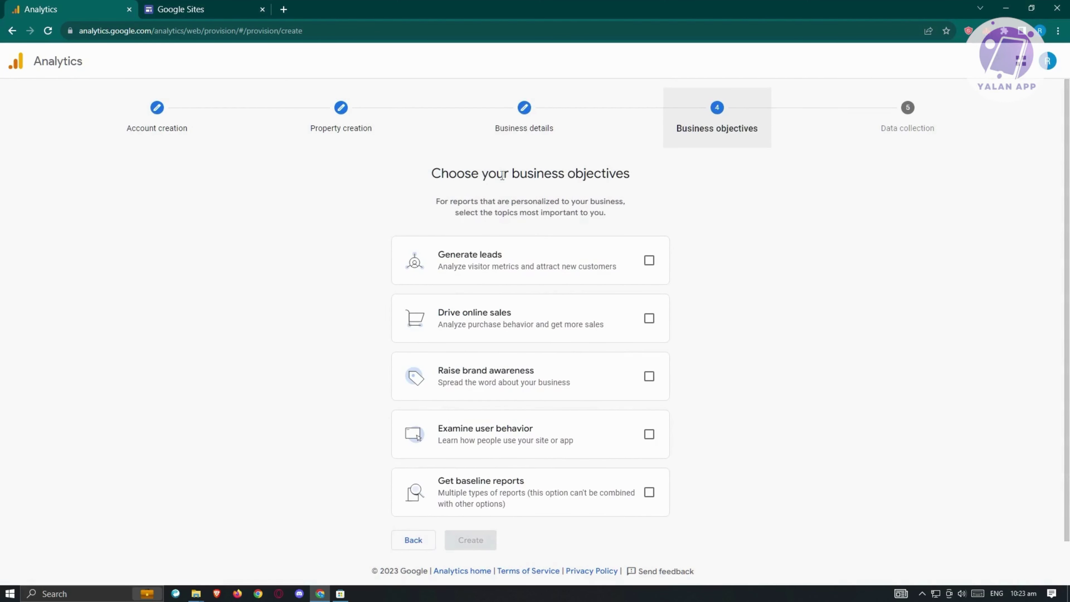
pyautogui.click(649, 261)
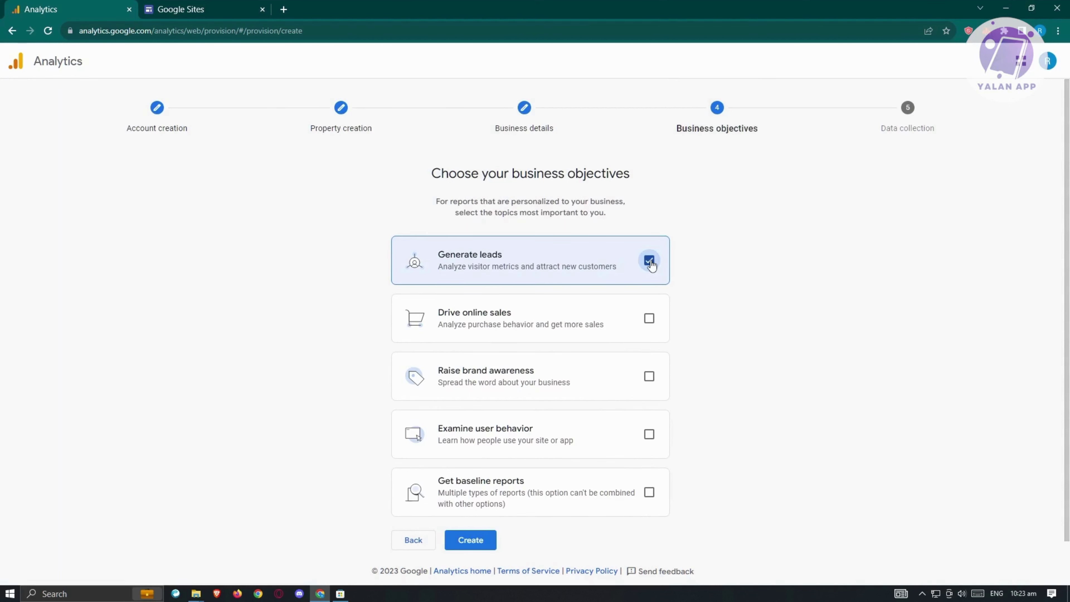
pyautogui.click(649, 377)
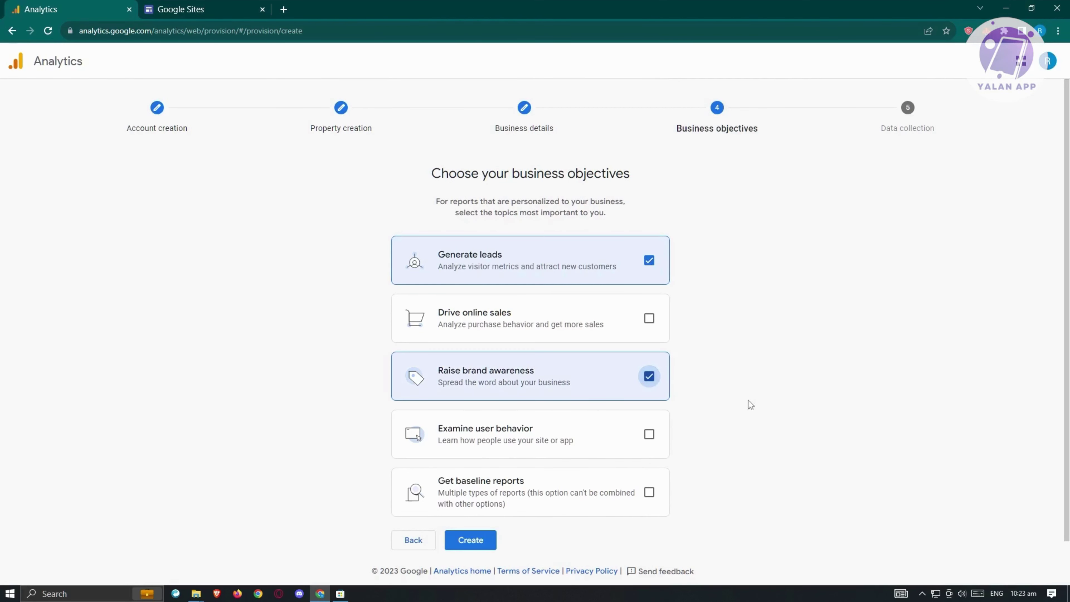
pyautogui.click(480, 542)
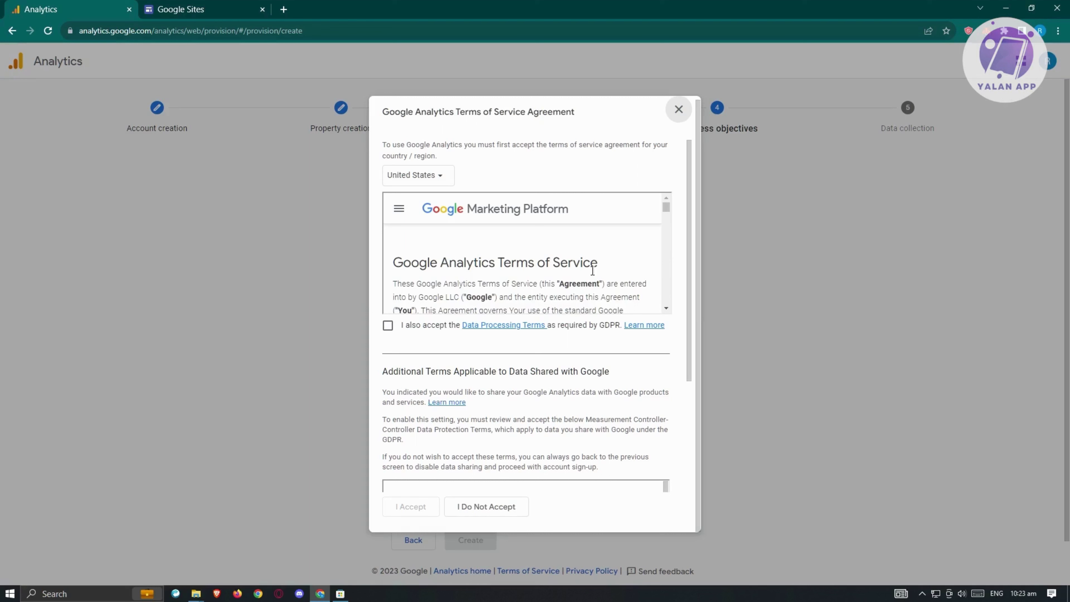
# Accept the Data Processing Terms required by GDPR
pyautogui.scroll(-1, 615, 253)
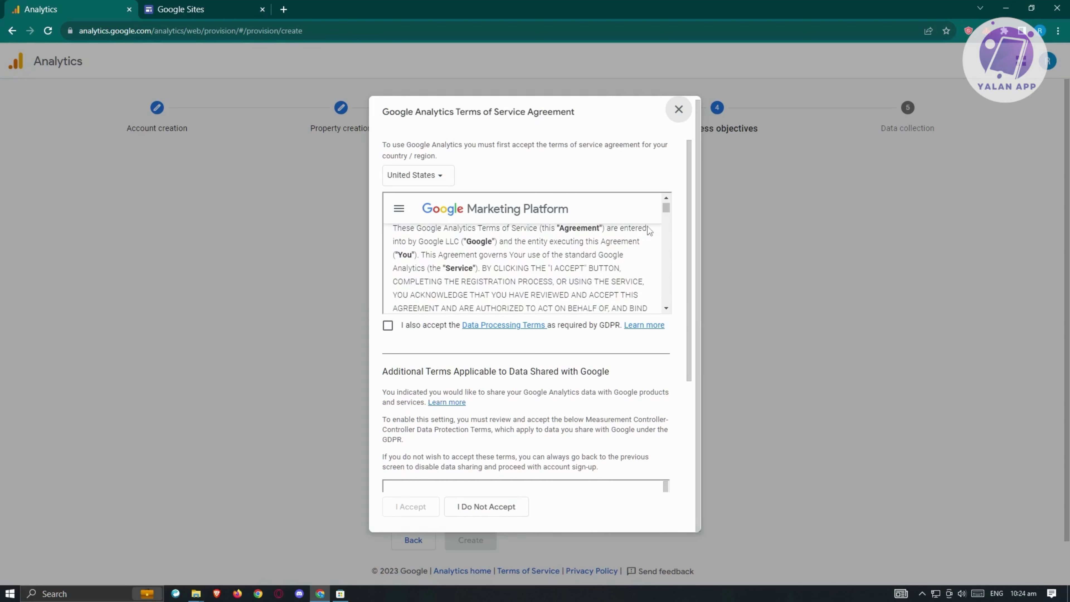
pyautogui.moveTo(668, 207); pyautogui.dragTo(671, 317)
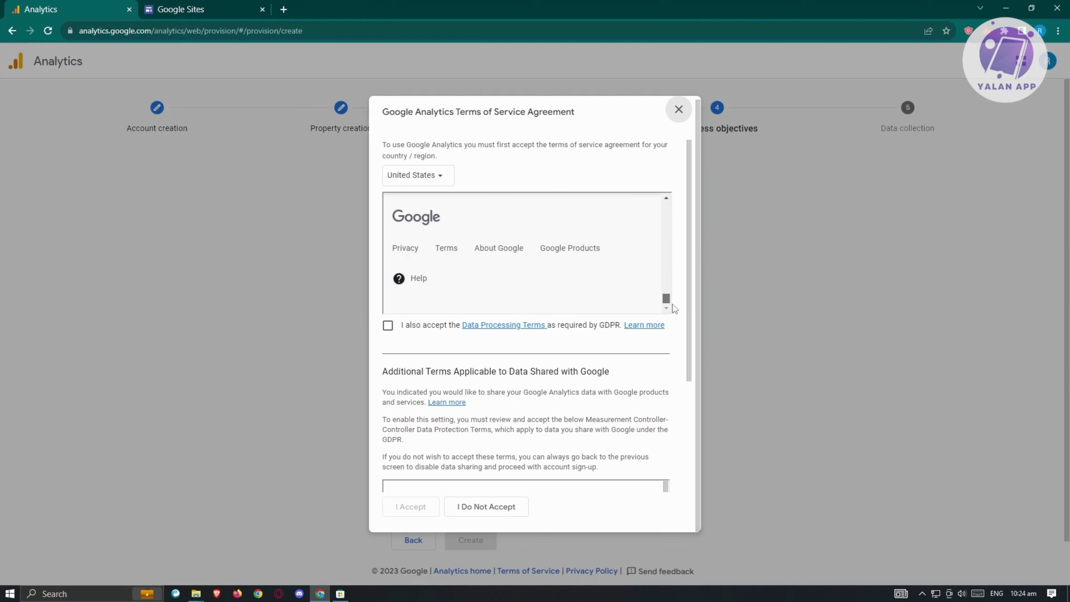
pyautogui.moveTo(672, 304)
pyautogui.mouseDown()
pyautogui.moveTo(676, 275)
pyautogui.moveTo(674, 301)
pyautogui.mouseUp()
pyautogui.click(389, 326)
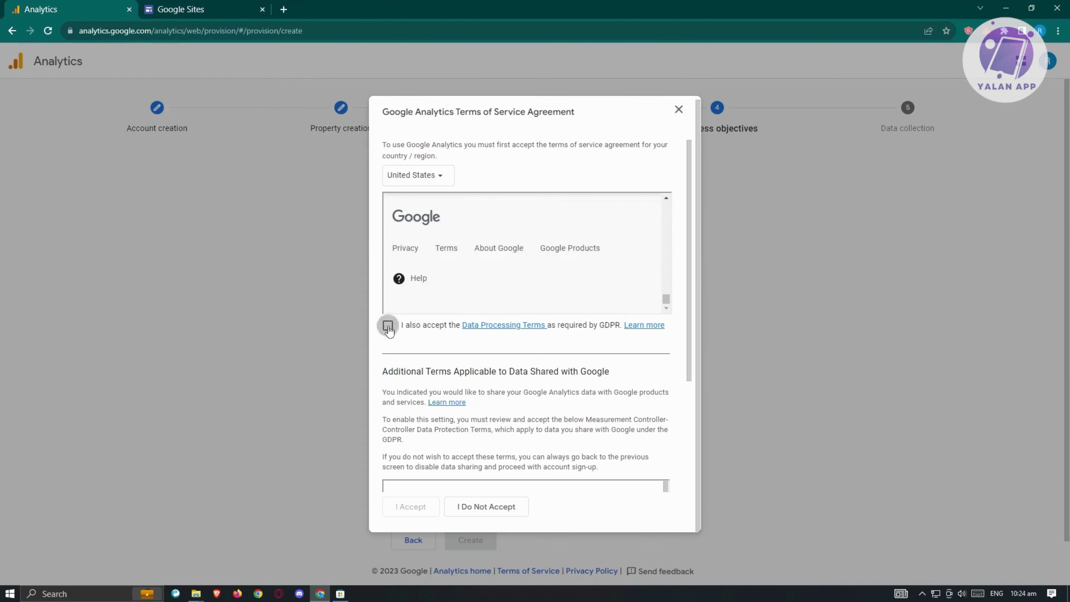
# Accept the Measurement Controller-Controller Data Protection Terms
pyautogui.scroll(-3, 523, 352)
pyautogui.scroll(-10, 543, 353)
pyautogui.scroll(-15, 554, 353)
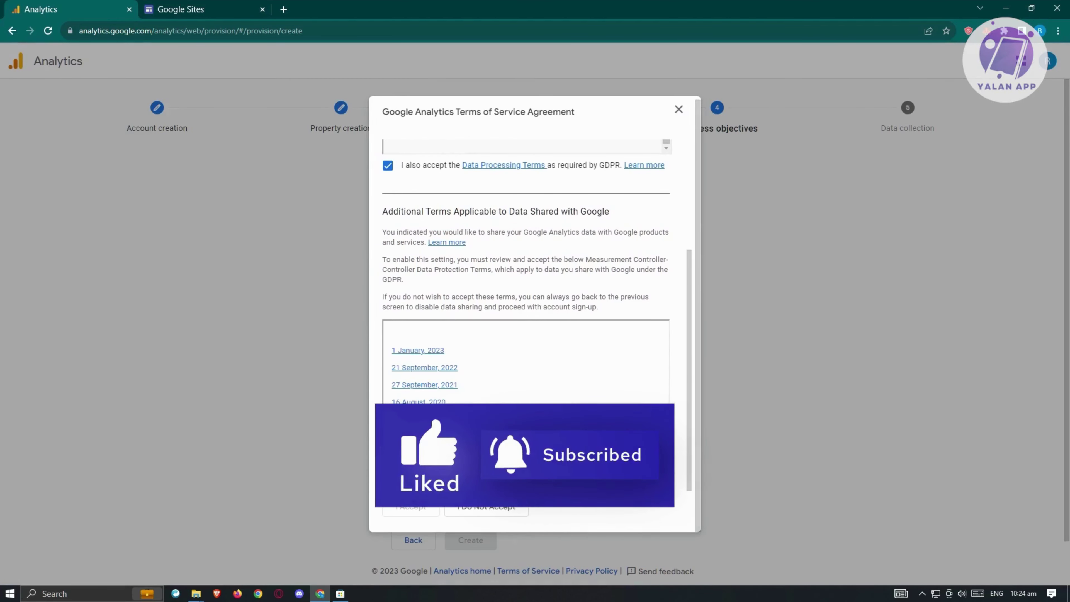
pyautogui.click(451, 476)
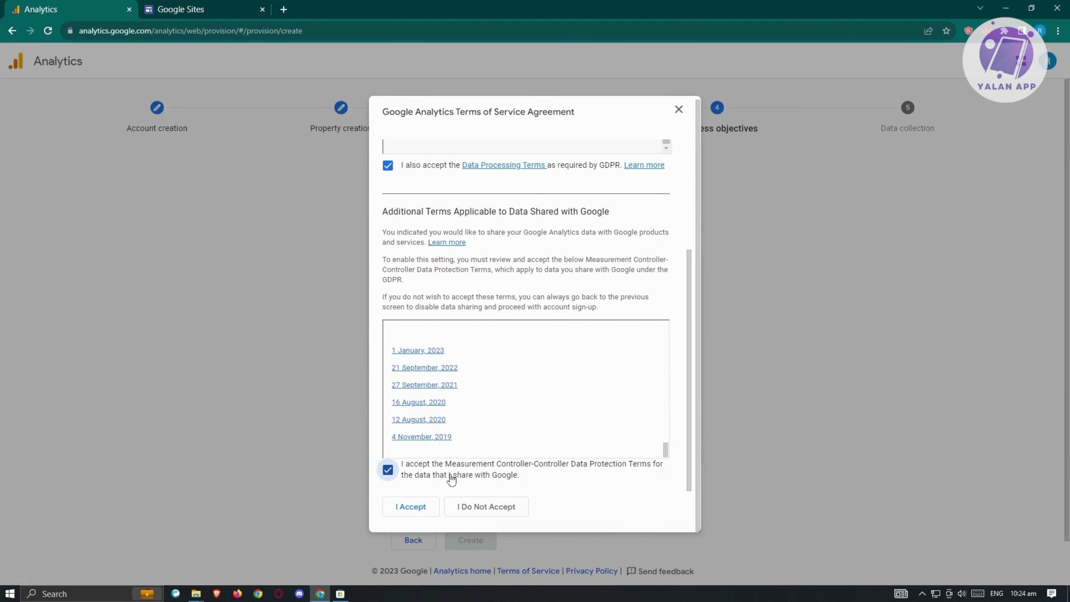
# Agree to the terms of service and choose Web as the data stream platform
pyautogui.click(412, 509)
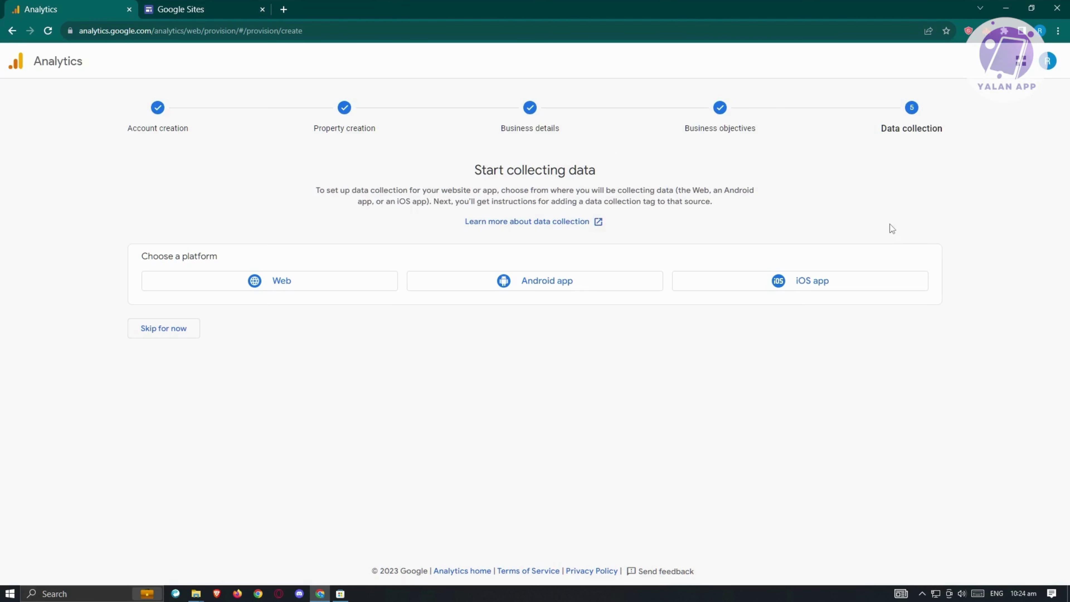
pyautogui.click(281, 285)
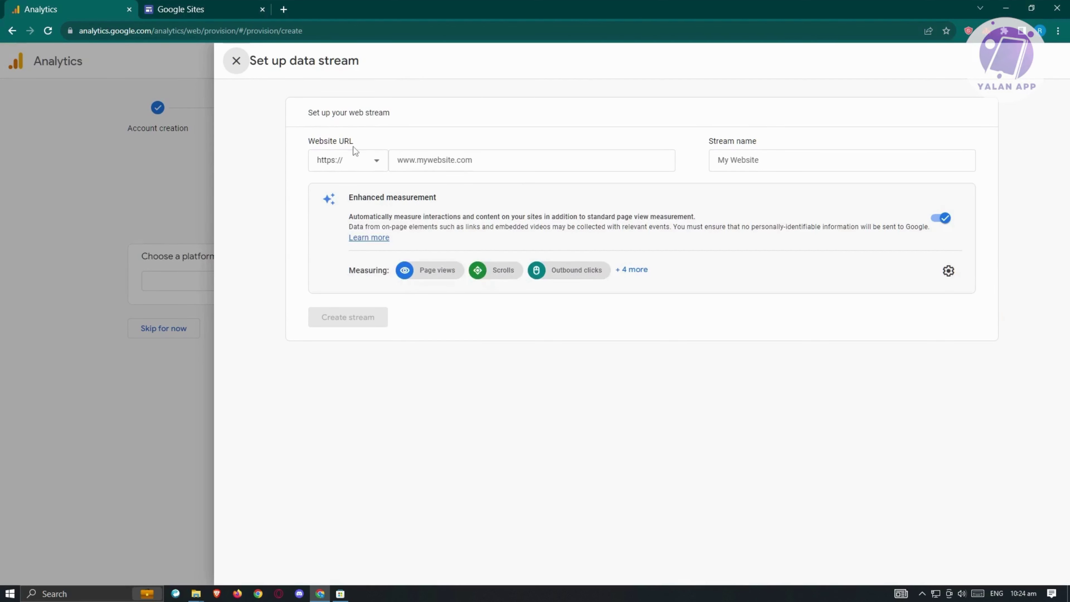
pyautogui.click(767, 157)
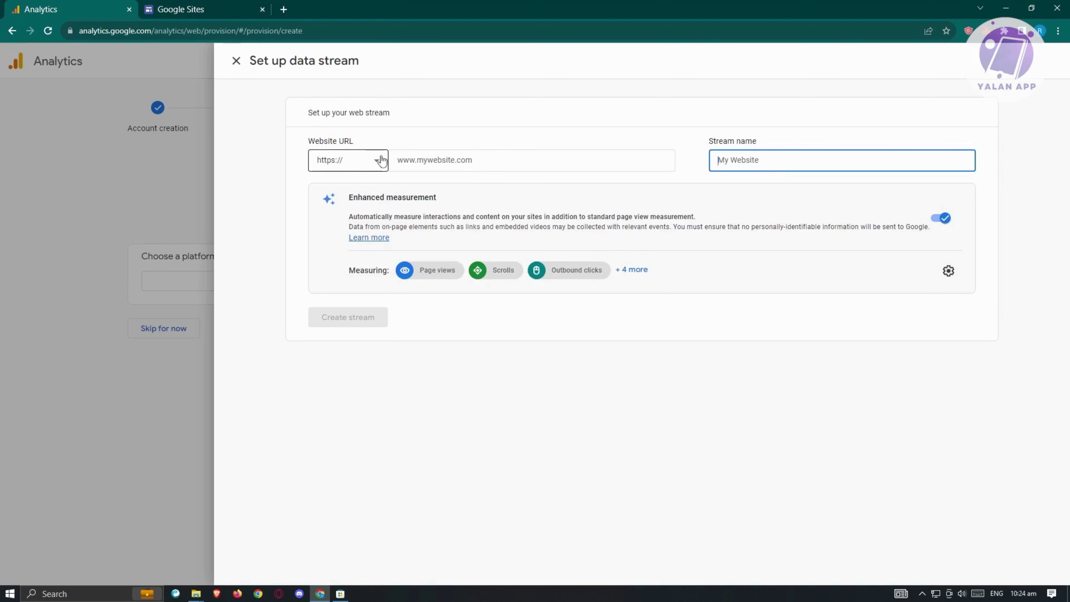
# Copy the Restaurant site's published link, sites.google.com/view/foodisgodd/landing-page, from Google Sites
pyautogui.click(193, 7)
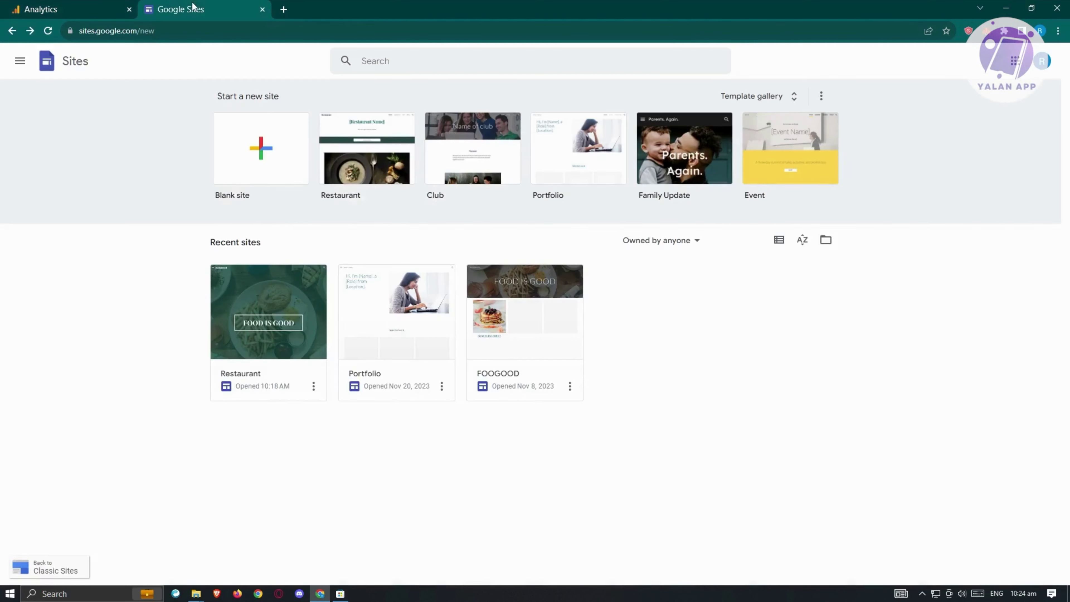
pyautogui.click(270, 294)
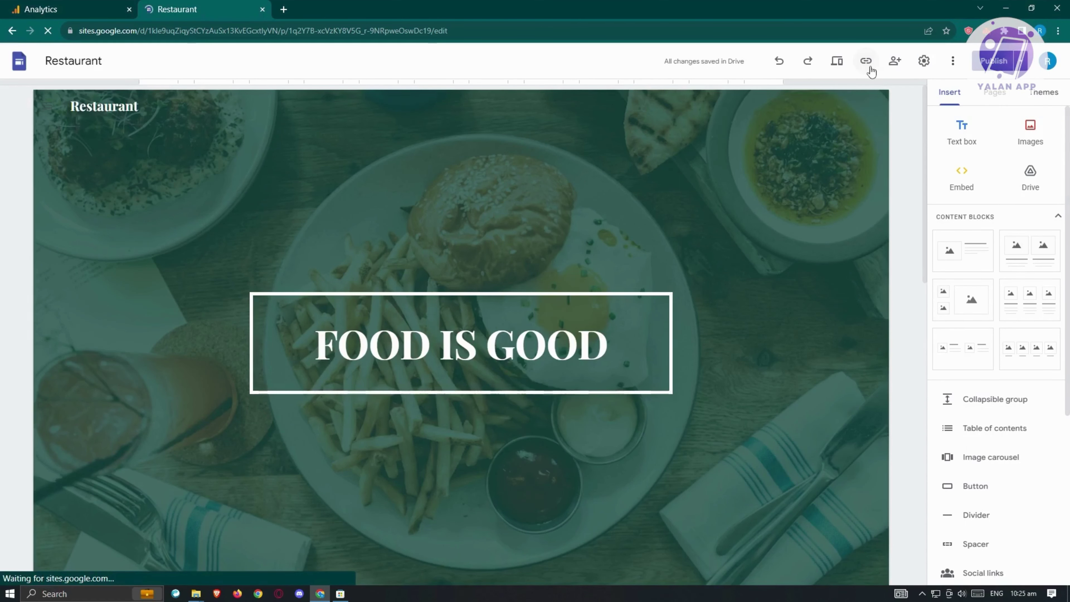
pyautogui.click(867, 62)
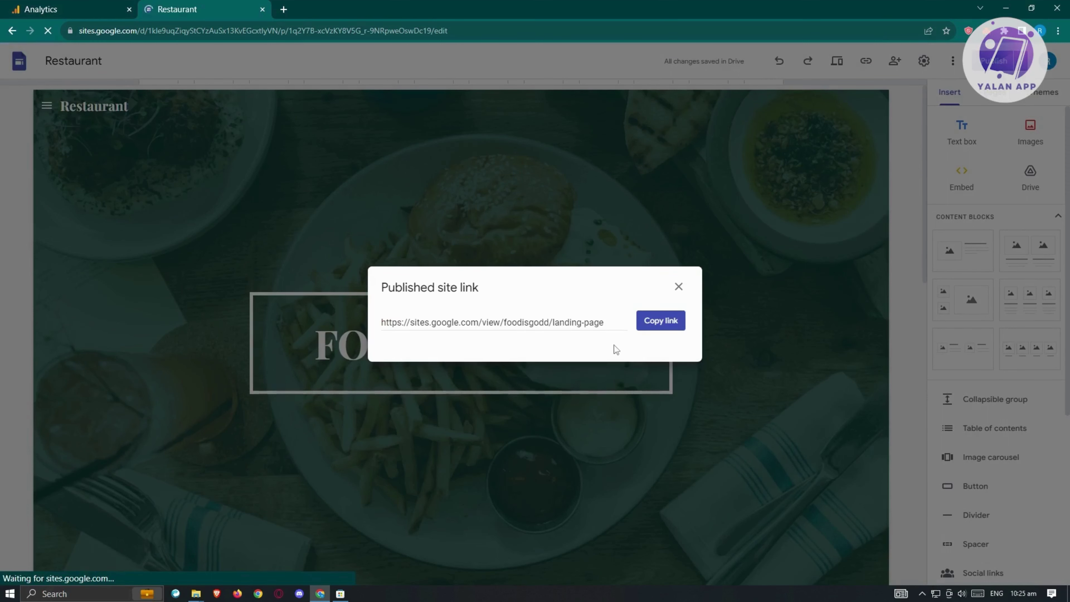
pyautogui.click(643, 322)
# Enter website URL sites.google.com/view/foodisgodd/landing-page and stream name renzt in the web stream form
pyautogui.click(94, 5)
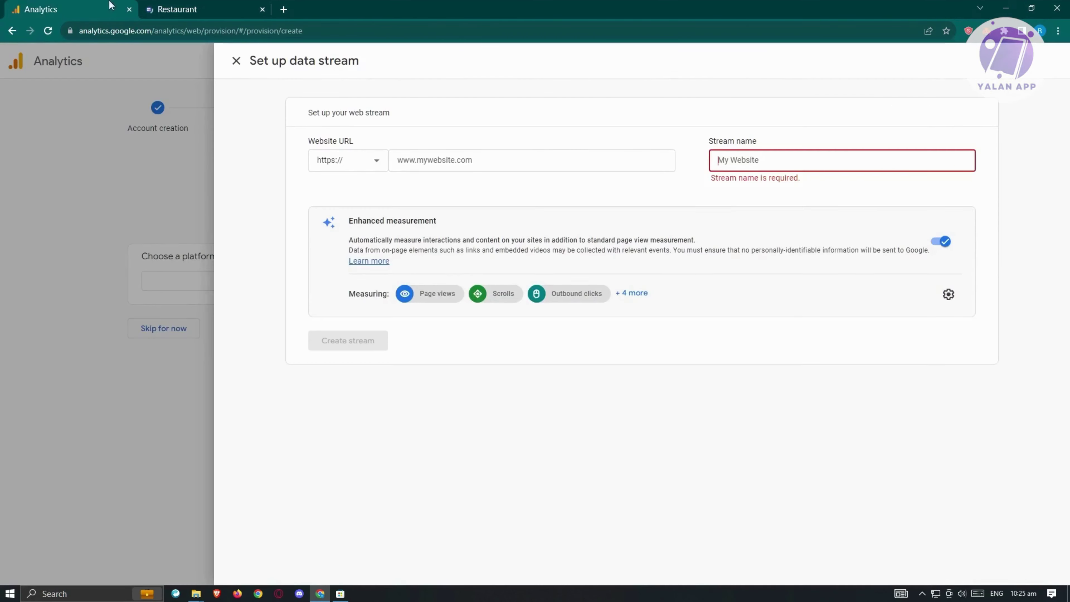
pyautogui.click(546, 158)
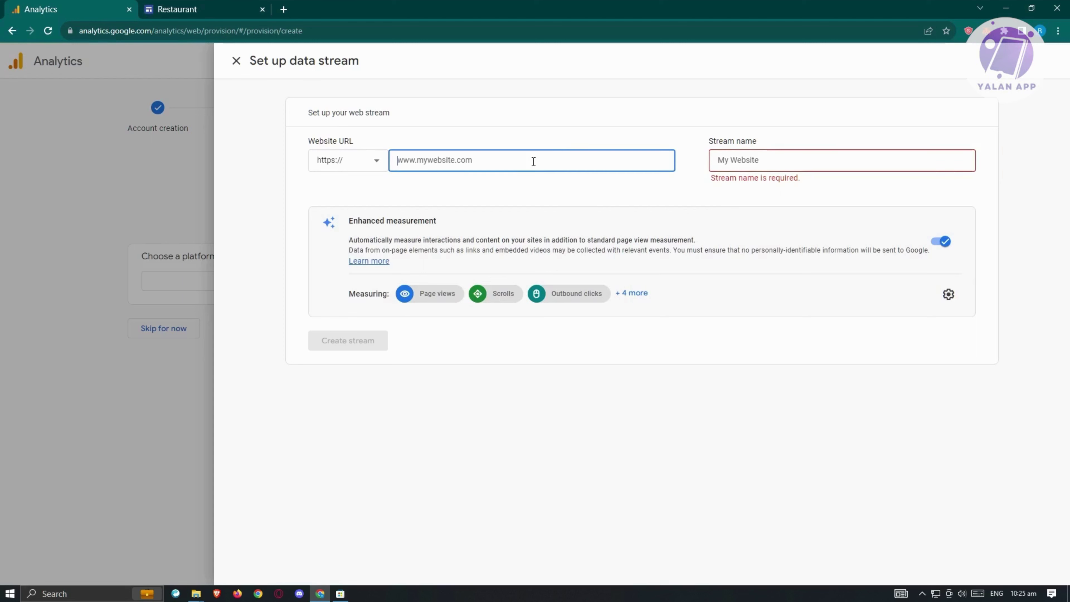
pyautogui.hotkey('ctrl', 'v')
pyautogui.click(717, 169)
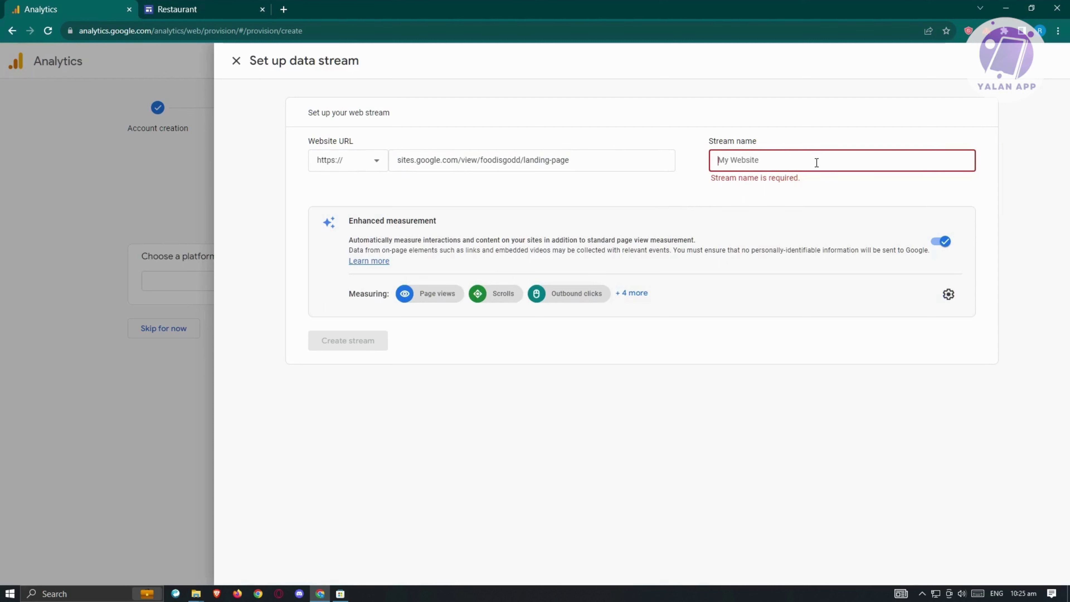
pyautogui.write('renzt')
pyautogui.click(688, 173)
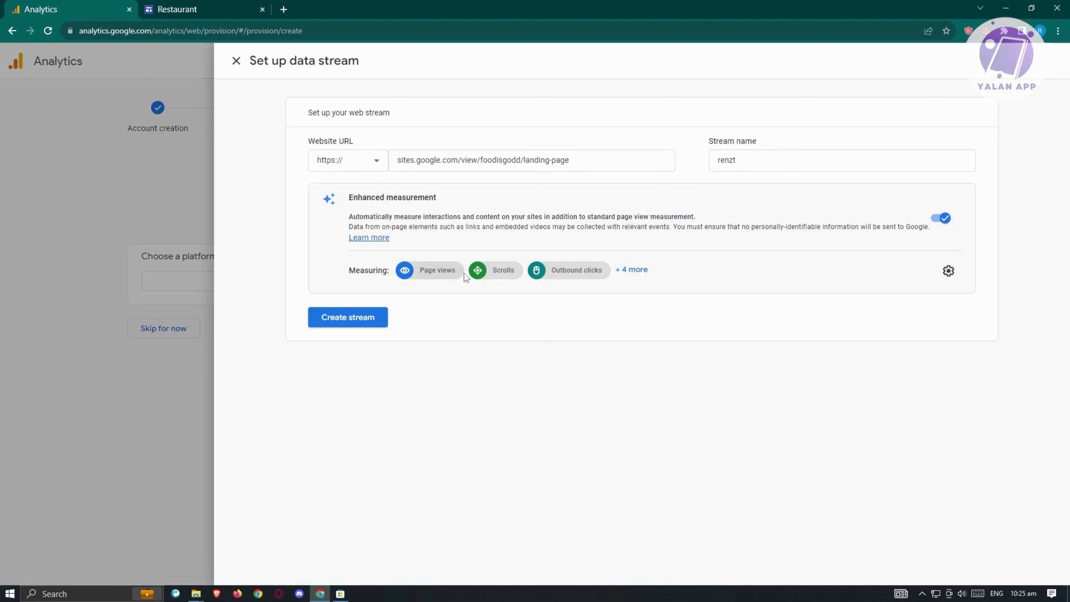
# Expand all measured events and open the Enhanced measurement settings for the stream
pyautogui.click(634, 275)
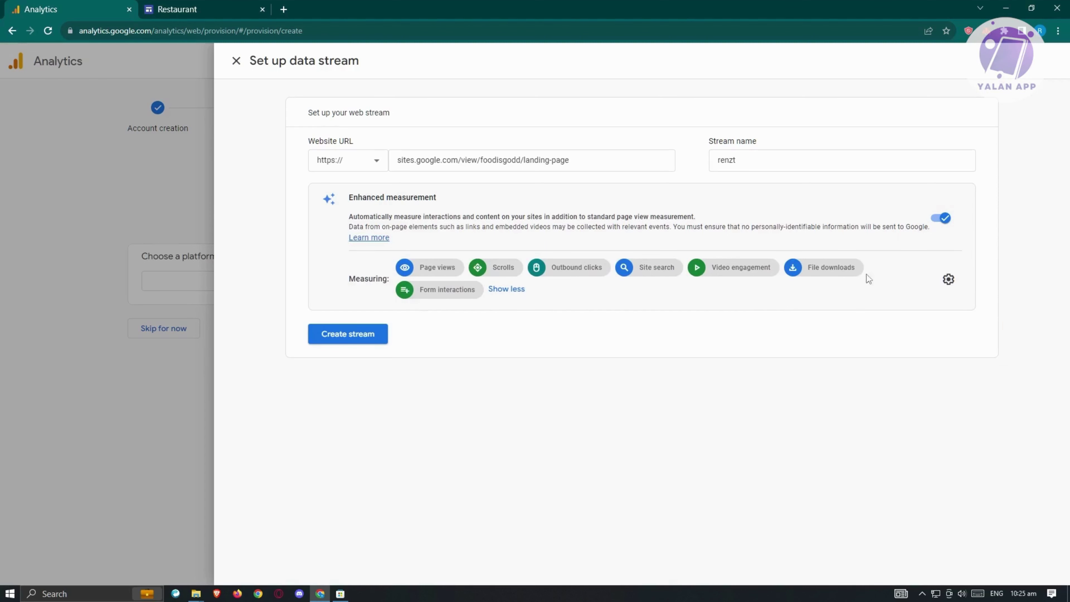
pyautogui.click(949, 280)
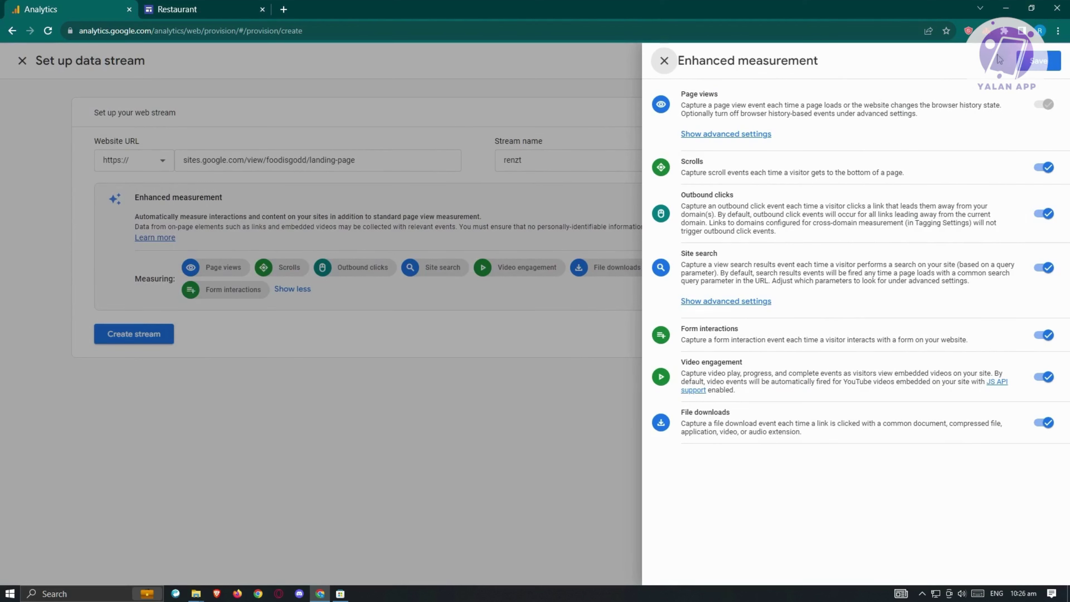
# Keep the enhanced measurement settings, create the renzt web stream, and copy its measurement ID
pyautogui.click(1039, 64)
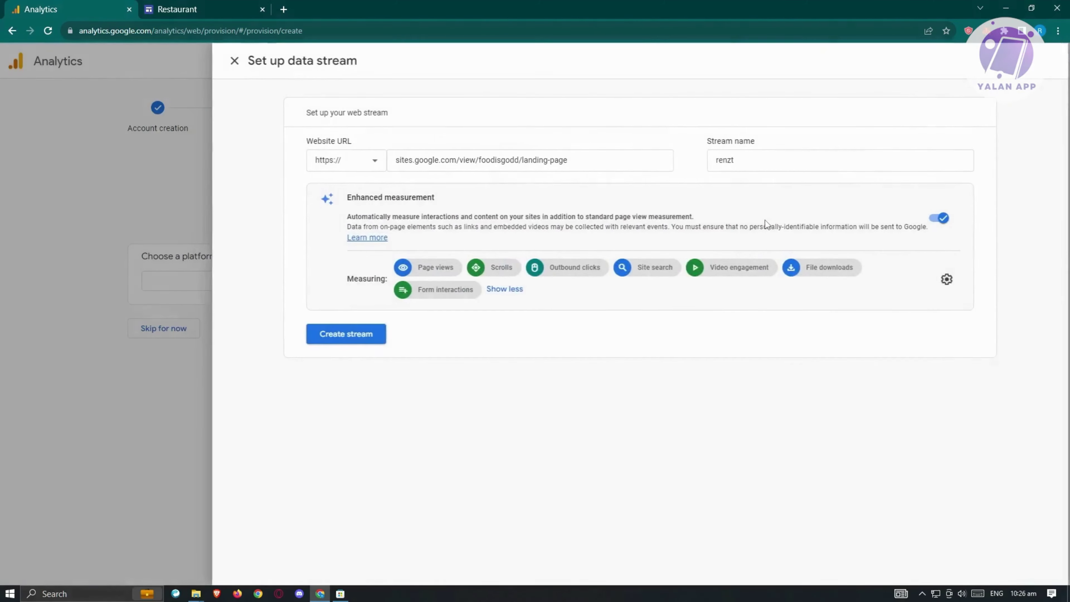
pyautogui.click(351, 338)
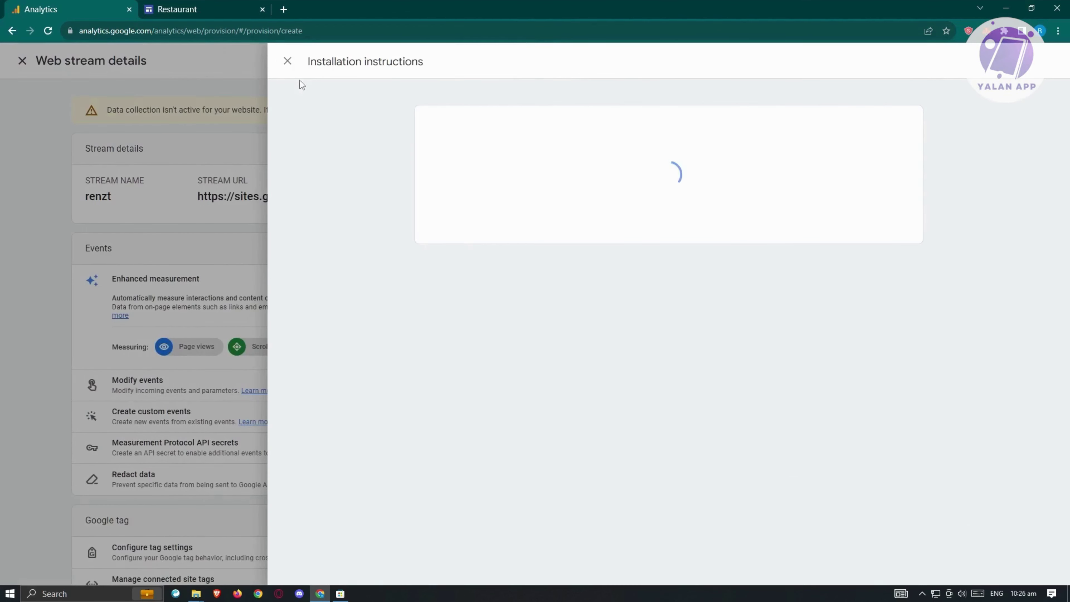
pyautogui.click(287, 61)
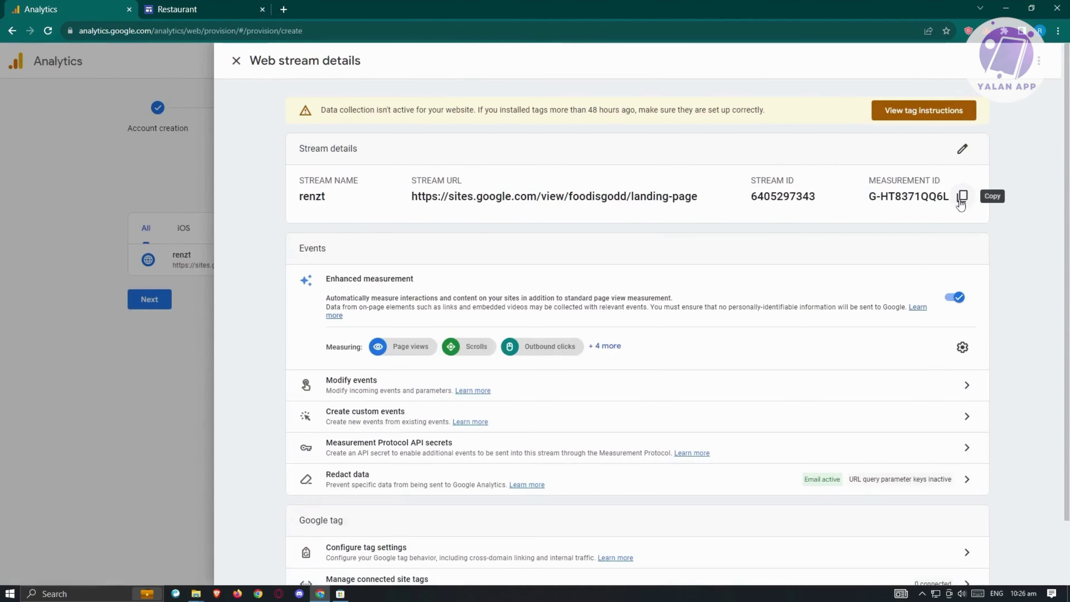
pyautogui.click(962, 196)
# Paste the copied measurement ID into the Restaurant site's Analytics settings and enable analytics
pyautogui.click(185, 10)
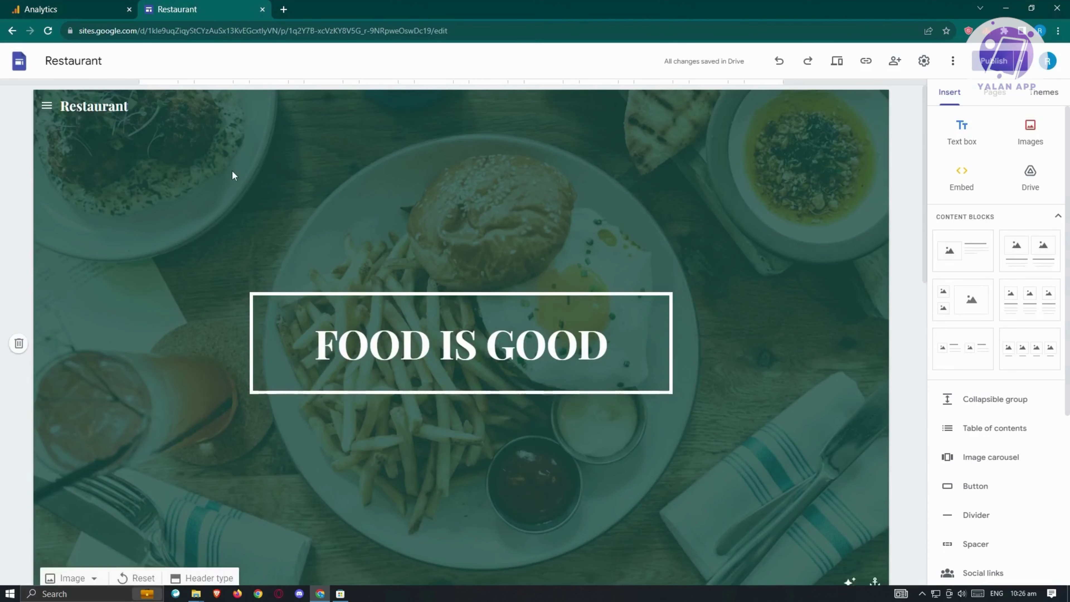
pyautogui.click(924, 60)
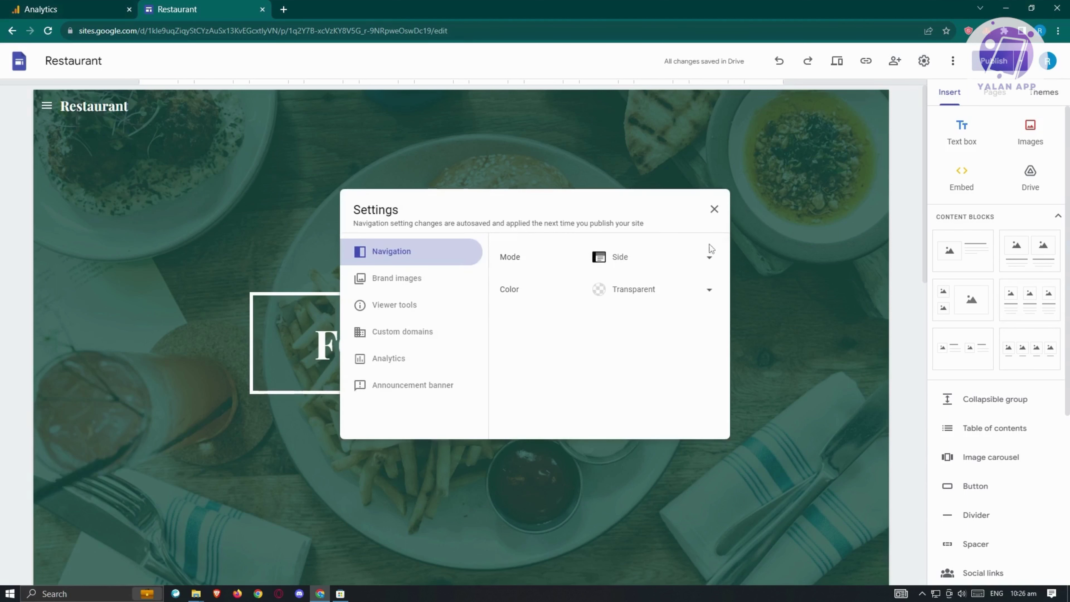
pyautogui.click(389, 359)
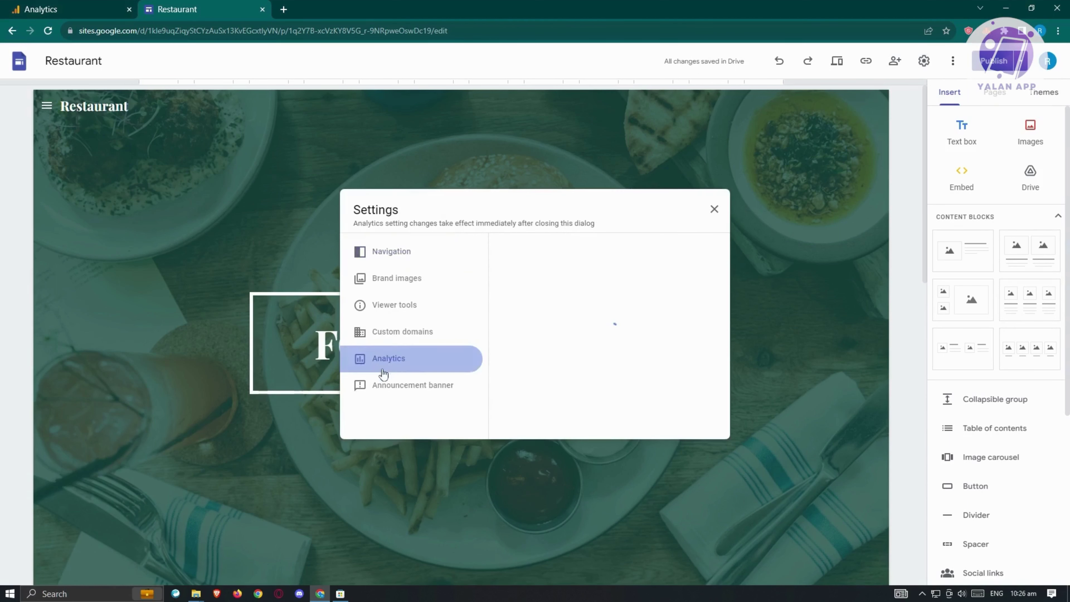
pyautogui.click(606, 293)
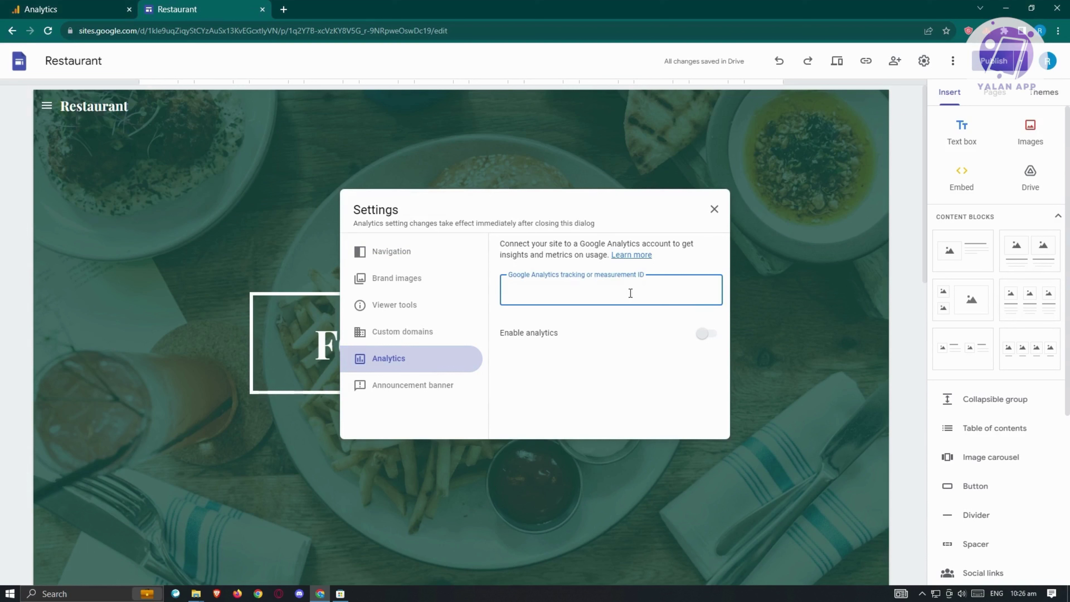
pyautogui.hotkey('ctrl', 'v')
pyautogui.click(708, 333)
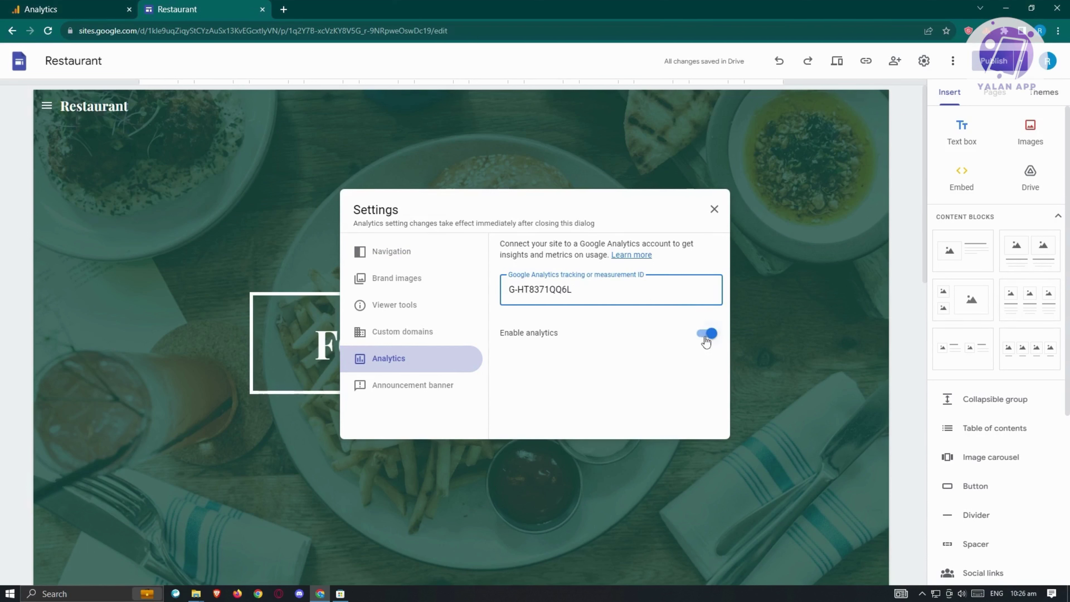
pyautogui.click(716, 209)
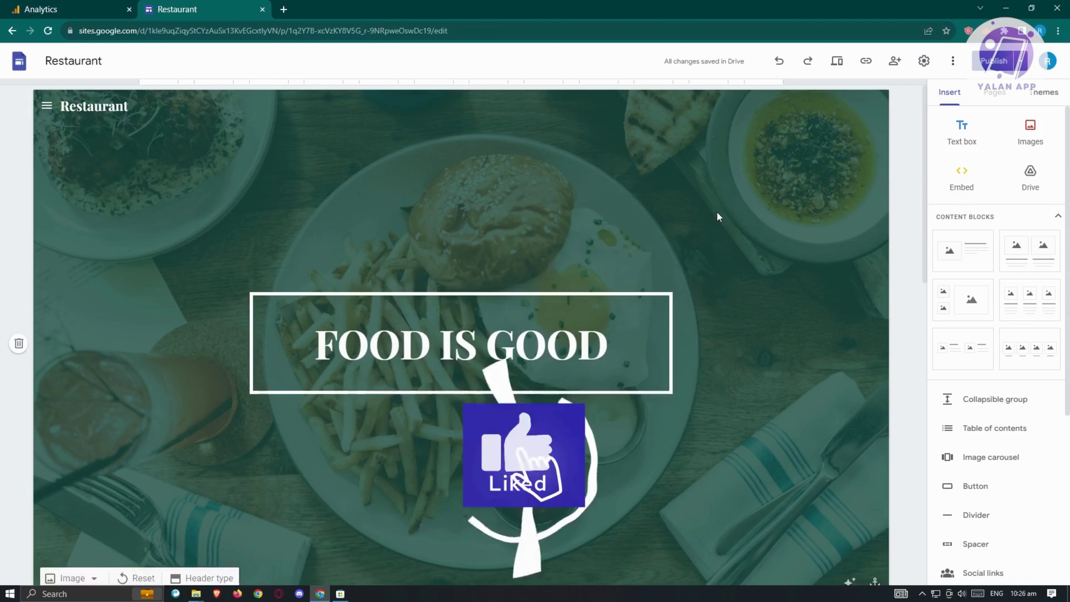
# Back in Google Analytics, open Reports for the renzt property, showing 0 users so far
pyautogui.click(78, 5)
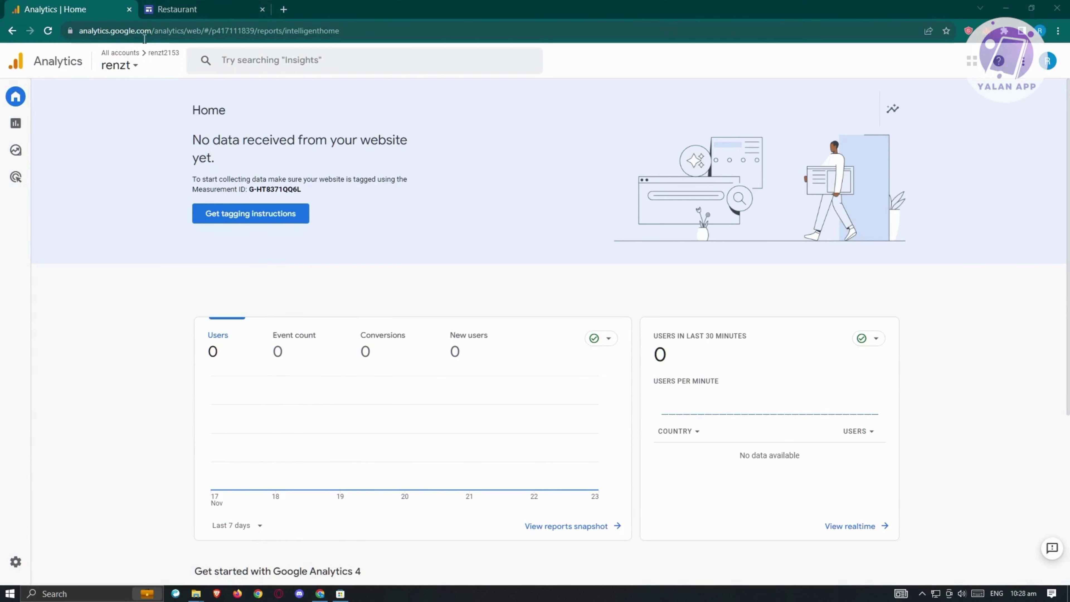
pyautogui.moveTo(68, 173)
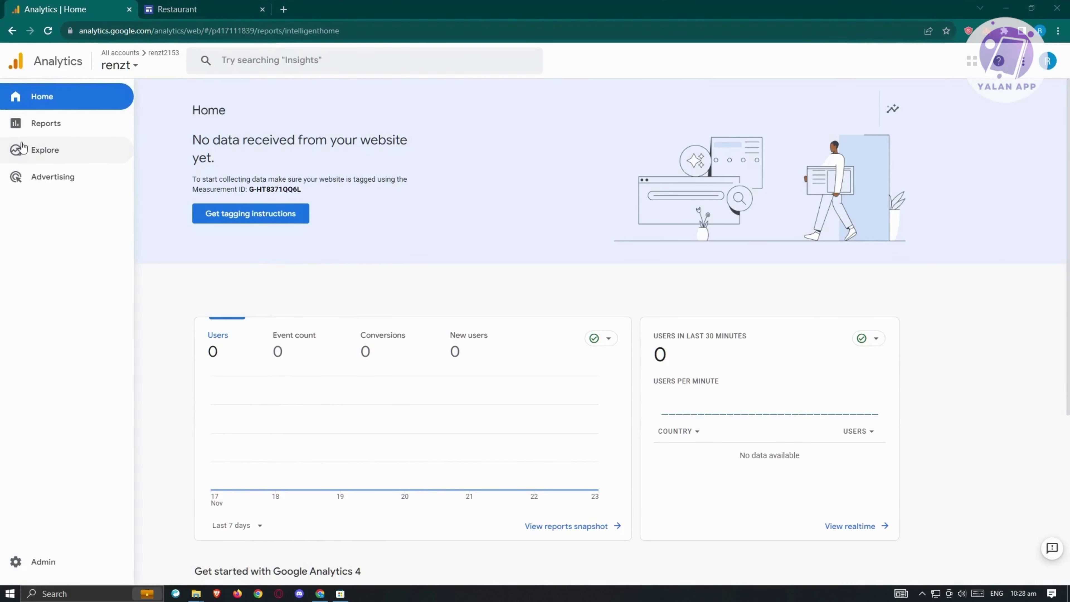
pyautogui.click(67, 129)
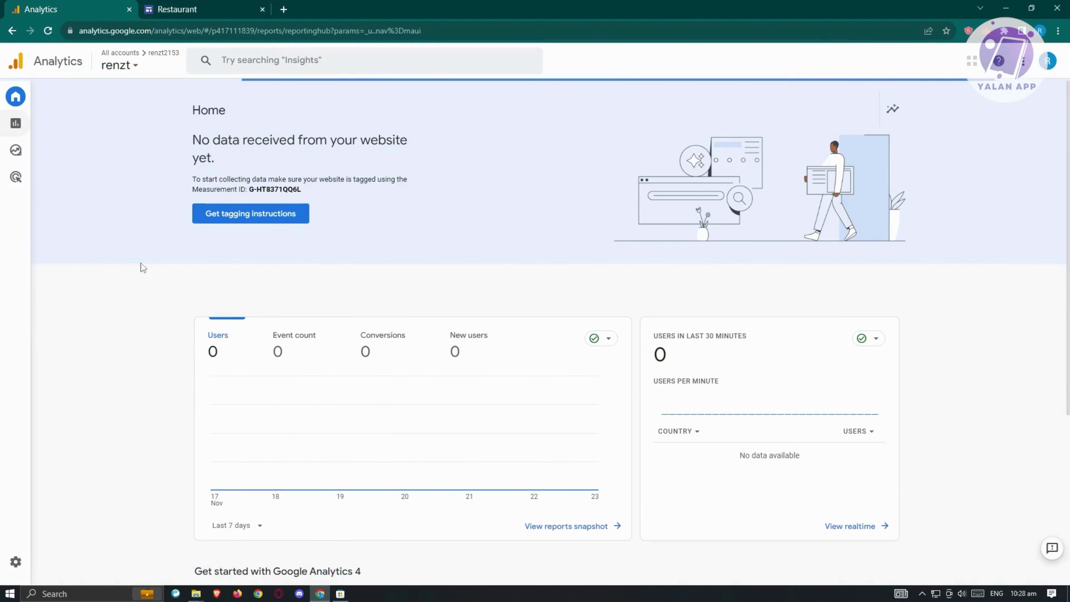